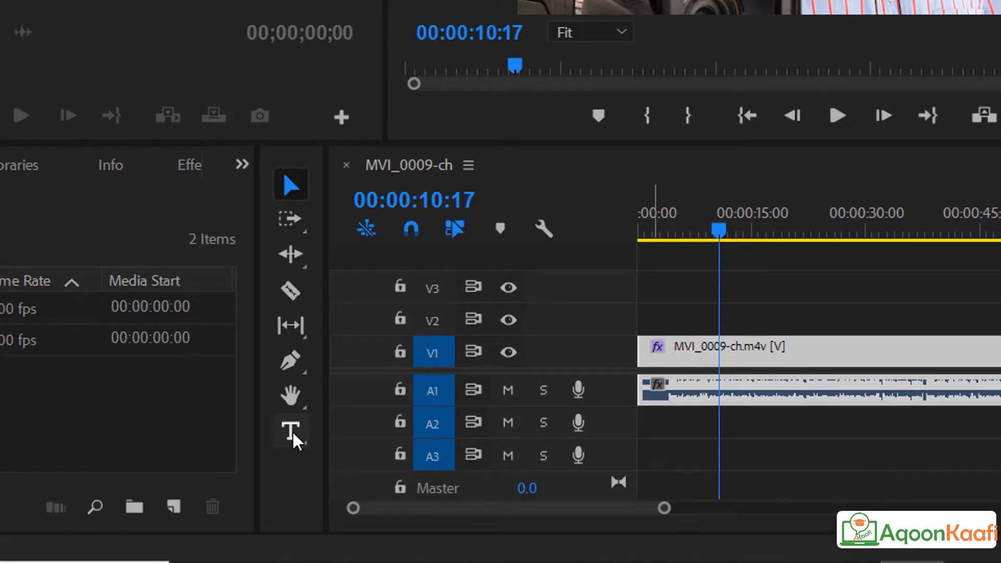
Try adding placeholder text over the video frame at 00:00:10:17 with the Type tool.
click(291, 433)
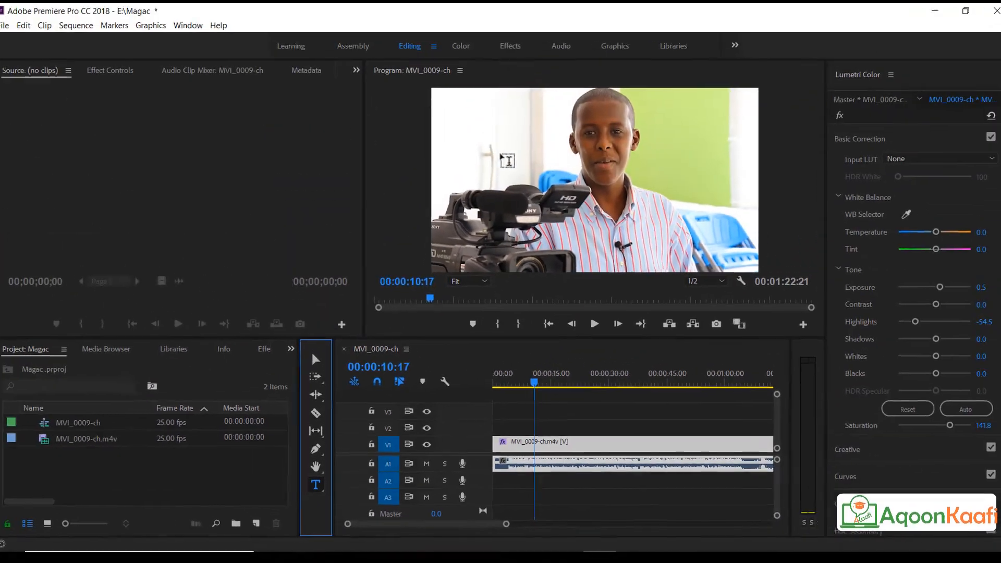
click(501, 186)
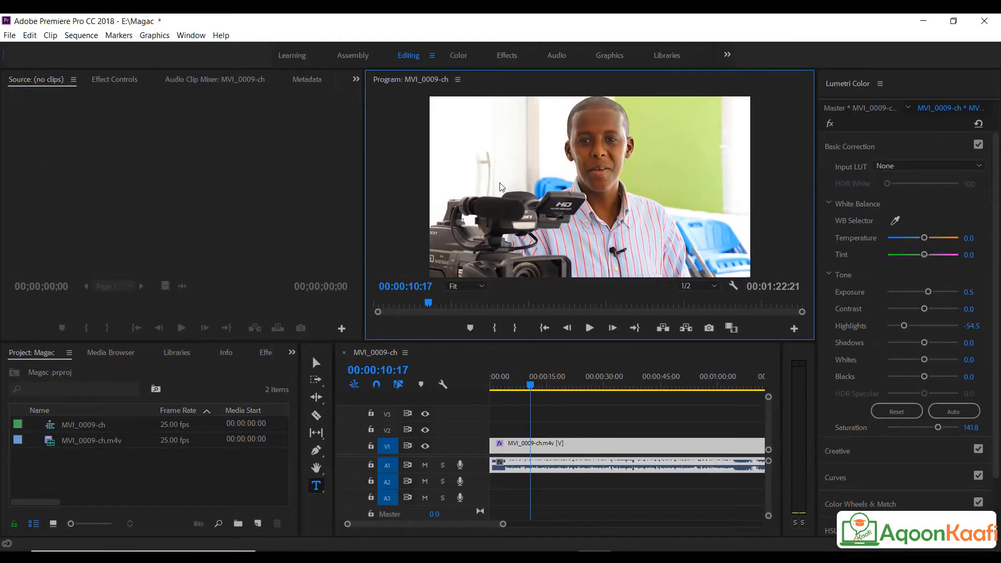
click(500, 186)
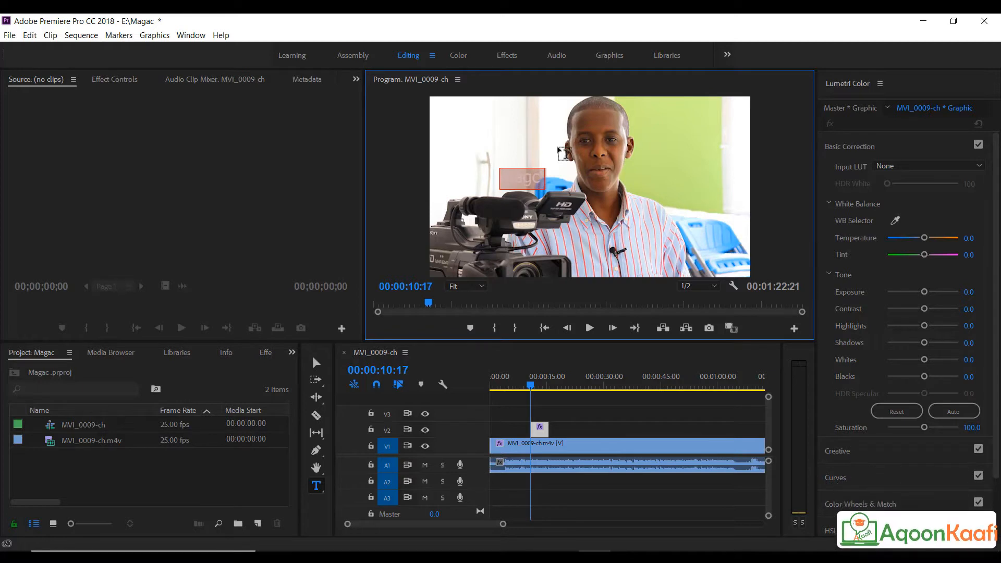
key(BackSpace)
key(BackSpace)
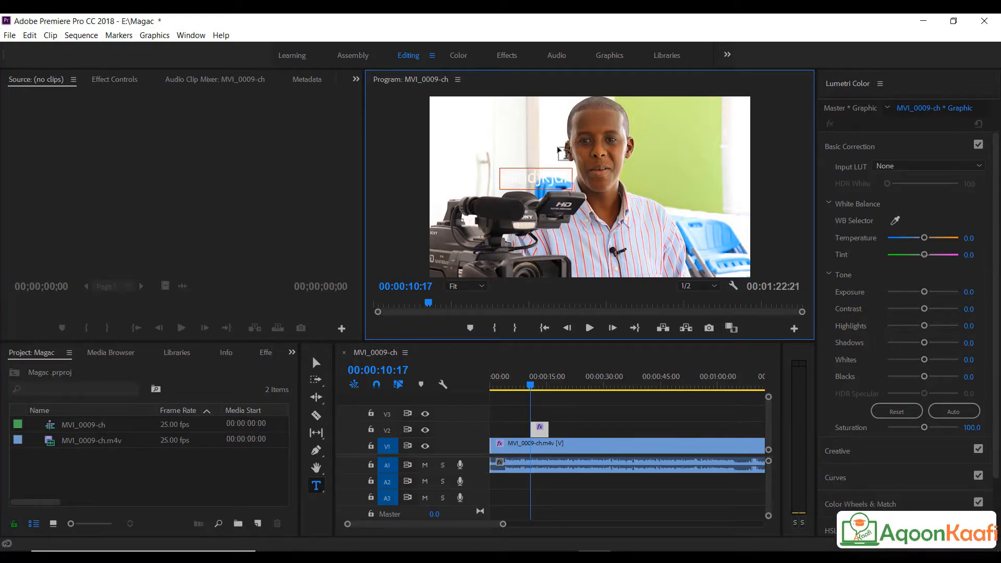
text(dkdjddkd)
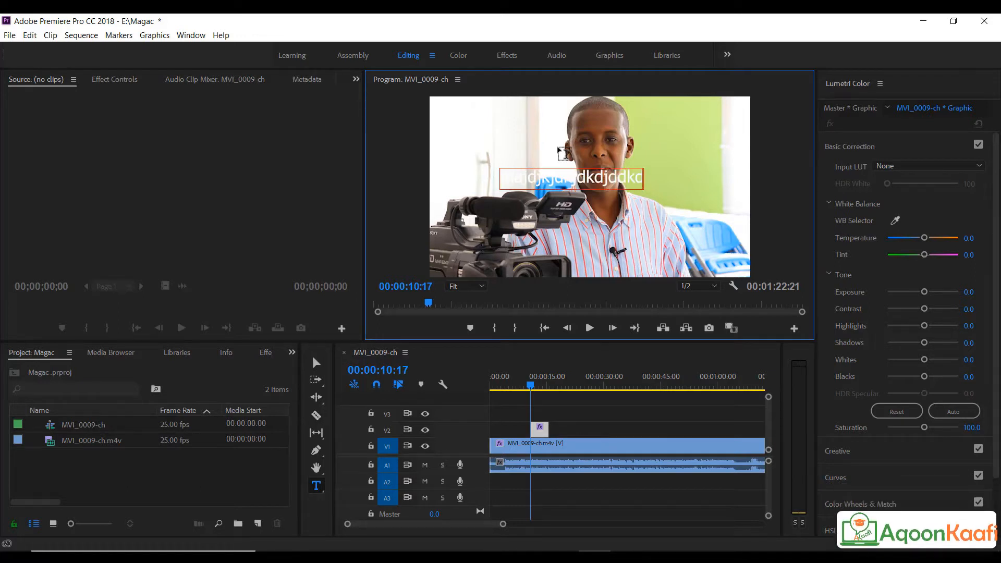
Clear the placeholder text, enter HJKK instead and try trimming the end of its graphic clip on V2.
key(ctrl+a)
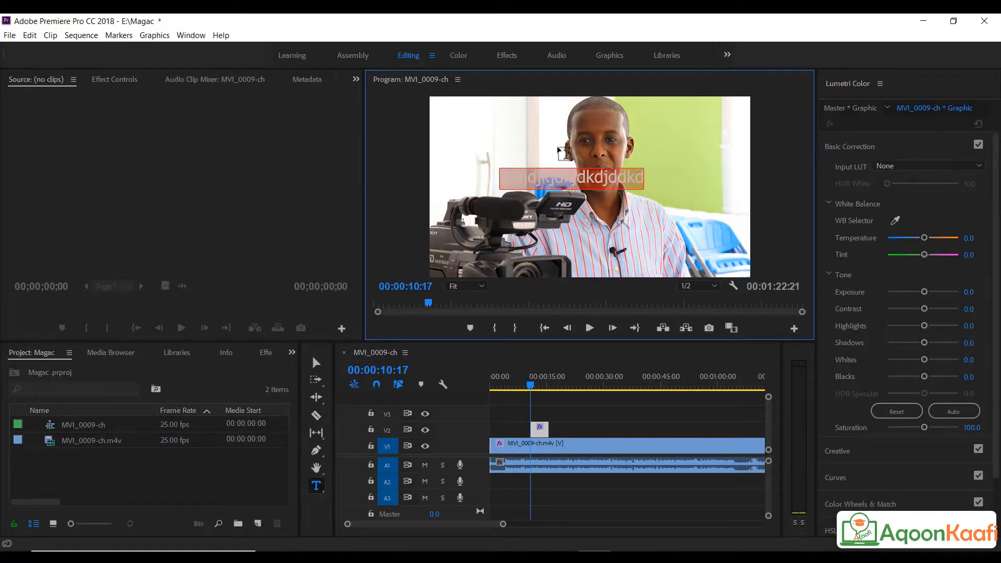
key(BackSpace)
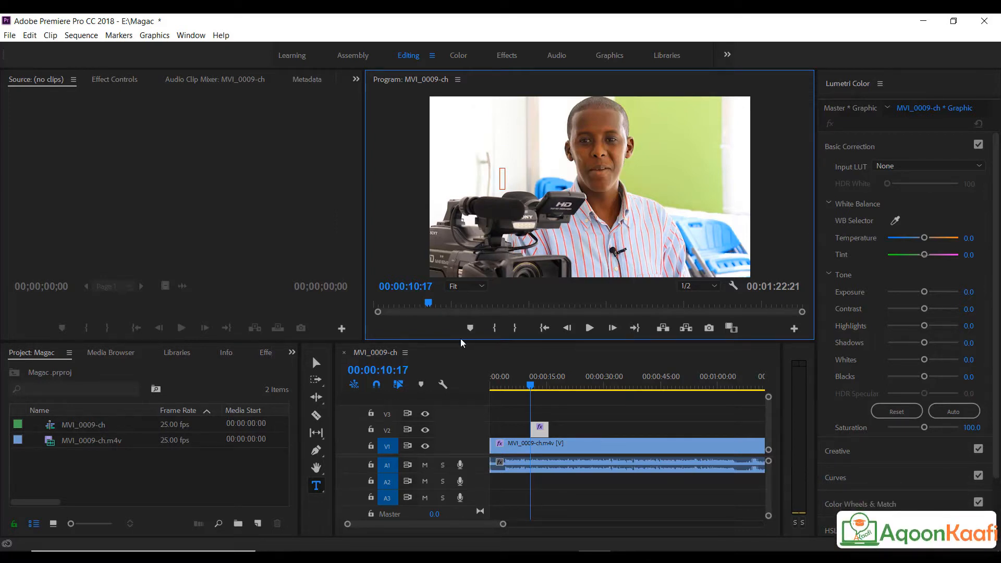
text(HJKK)
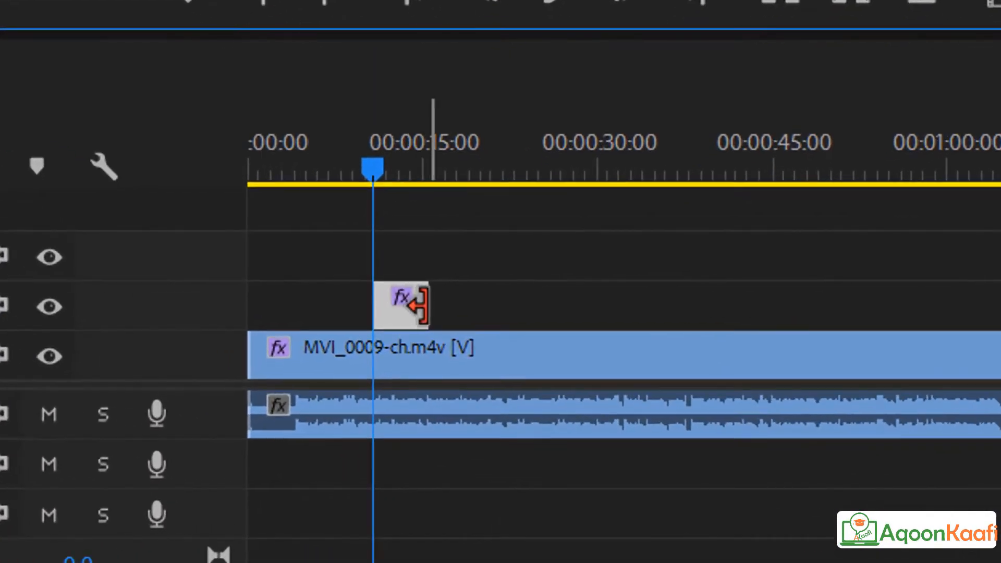
drag(420, 305, 259, 258)
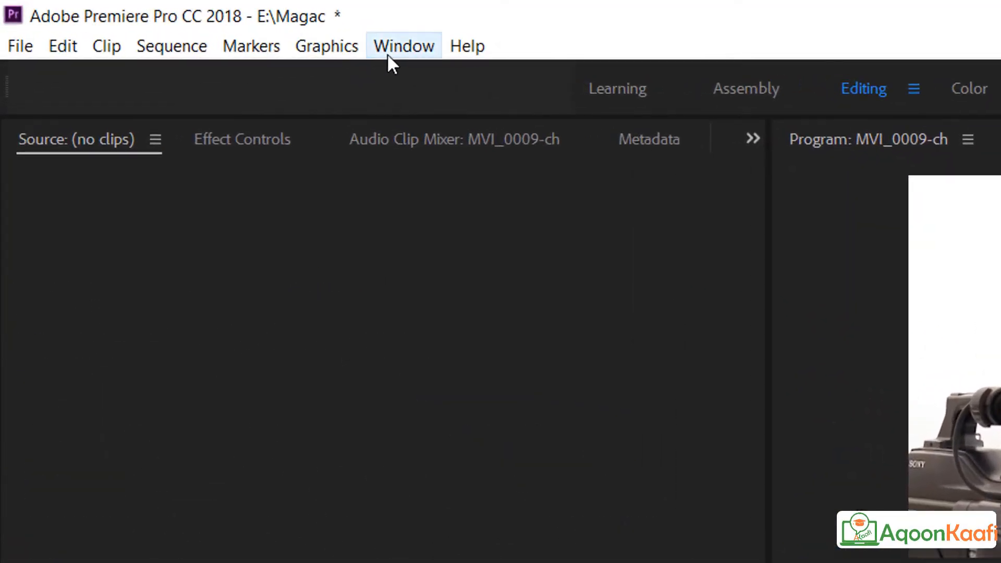
Open the Essential Graphics panel and switch it to its editing view.
click(387, 54)
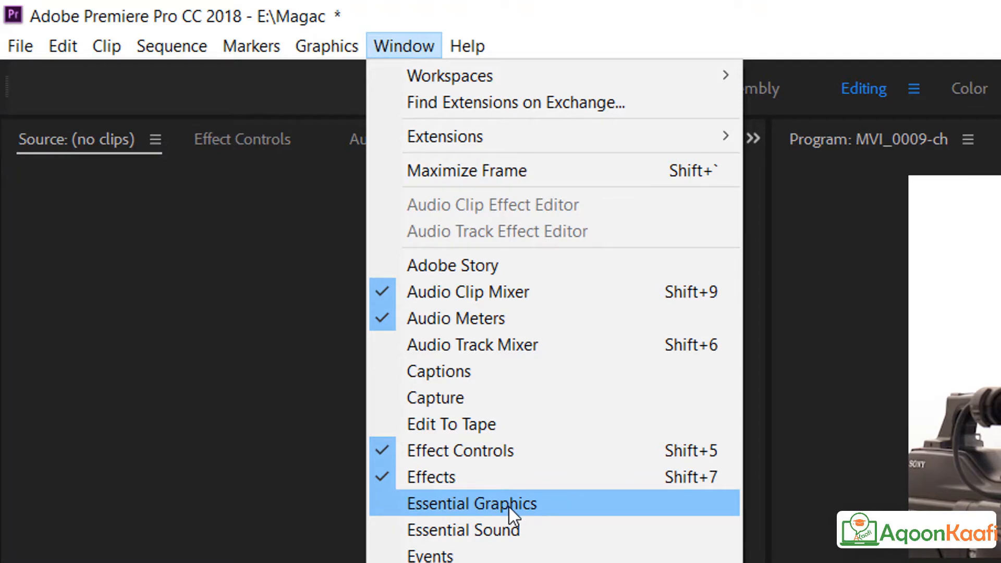
click(509, 506)
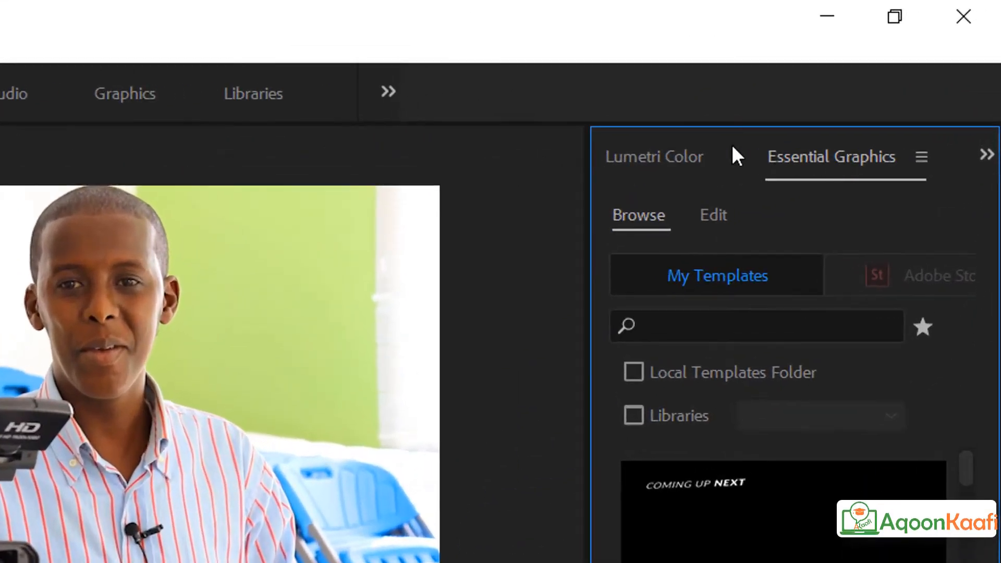
click(672, 159)
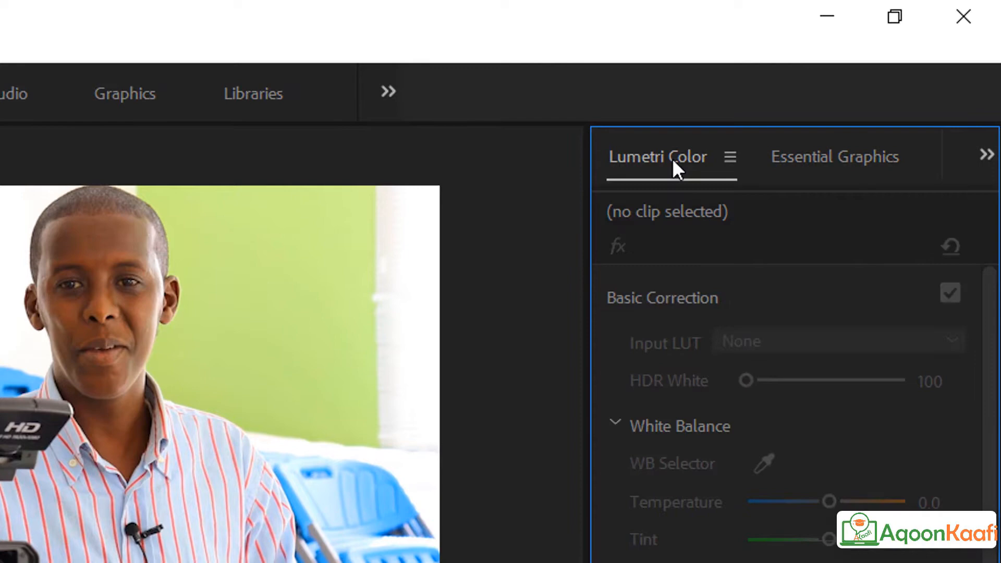
click(874, 163)
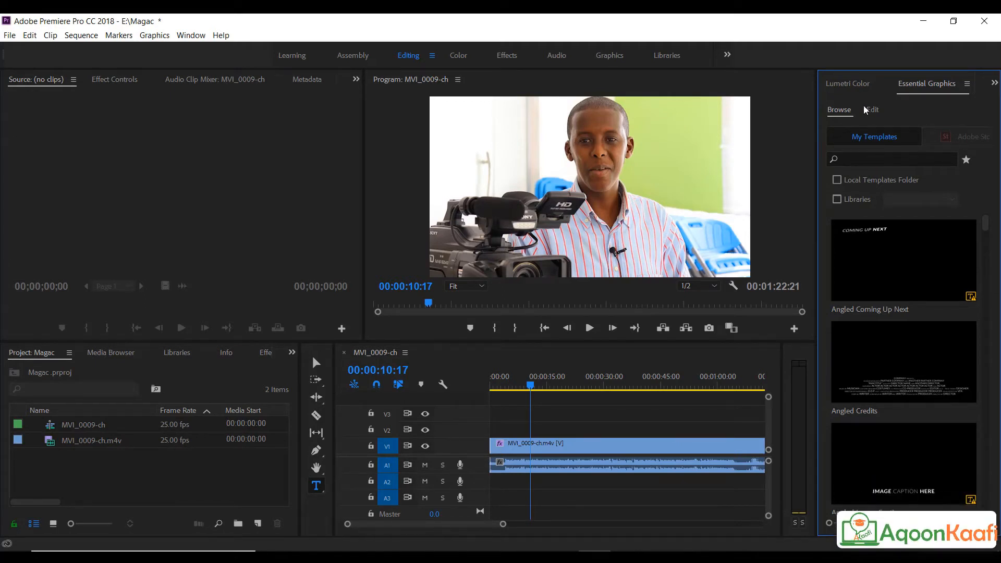
click(868, 112)
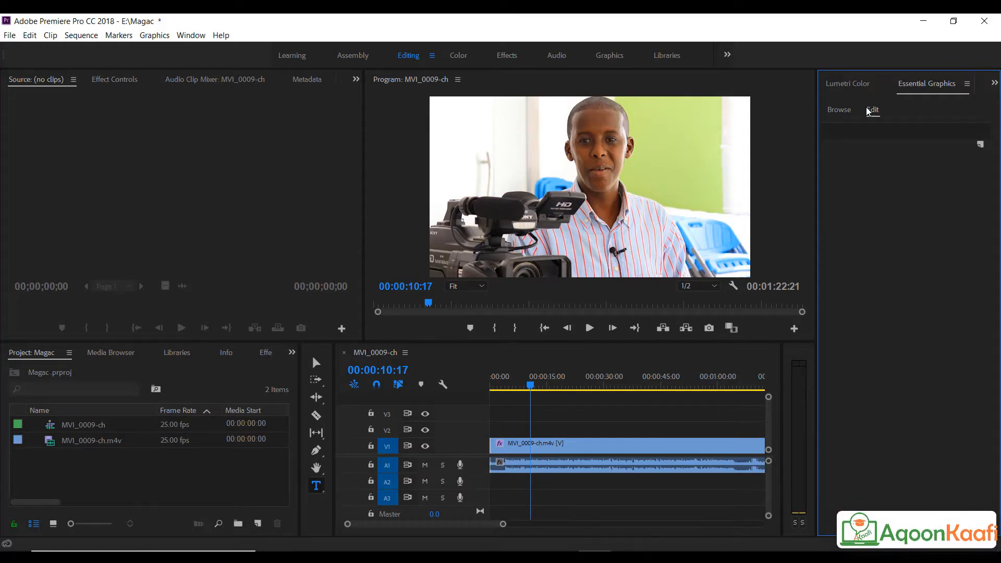
click(981, 145)
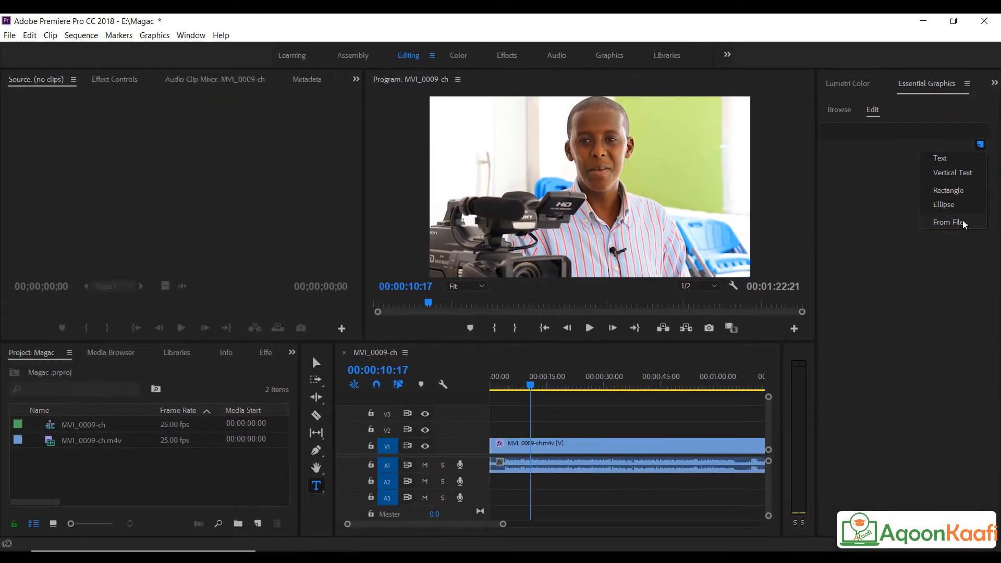
click(962, 220)
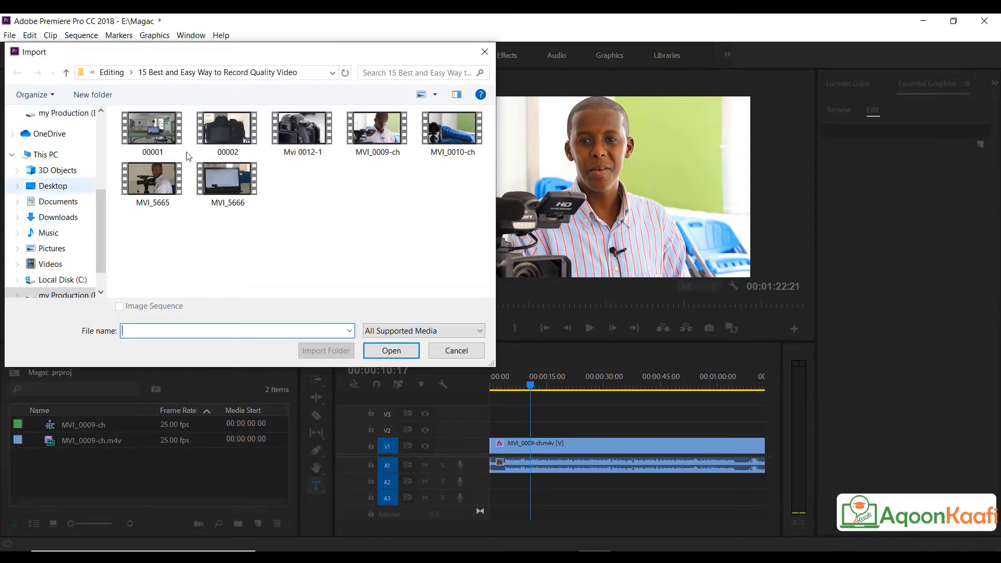
click(441, 351)
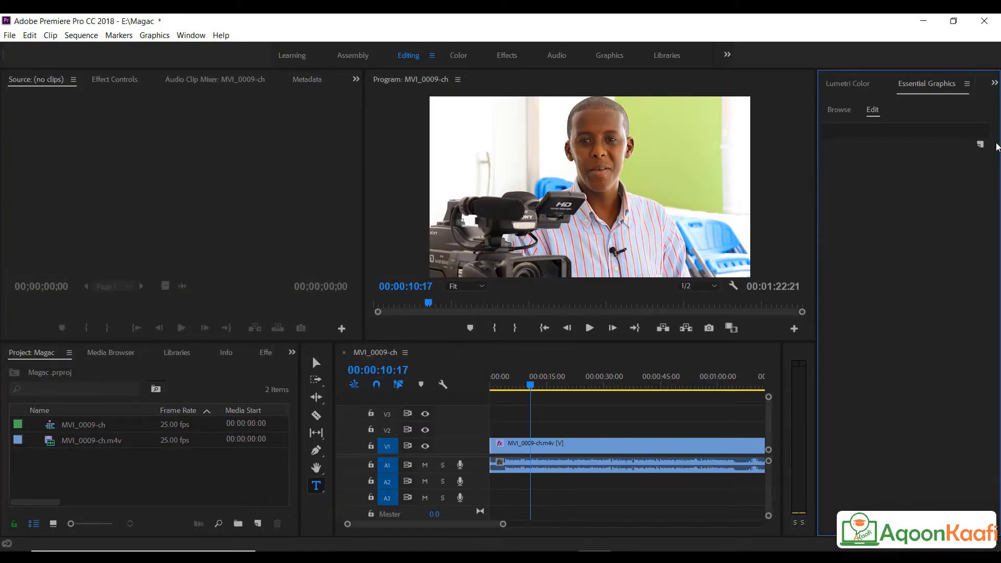
Add a new horizontal text layer at 00:00:10:17 and replace its default text with "Magac".
click(981, 146)
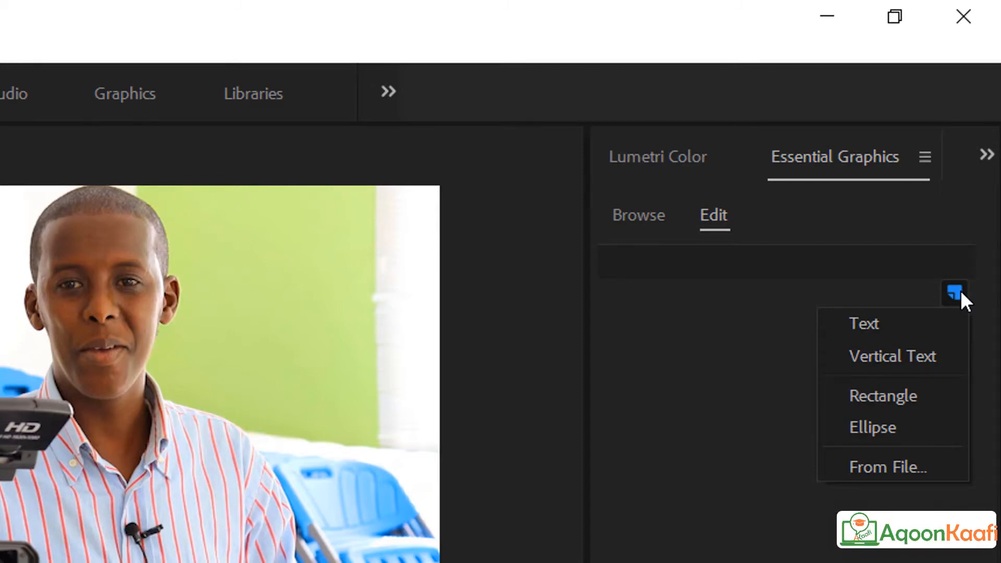
click(909, 324)
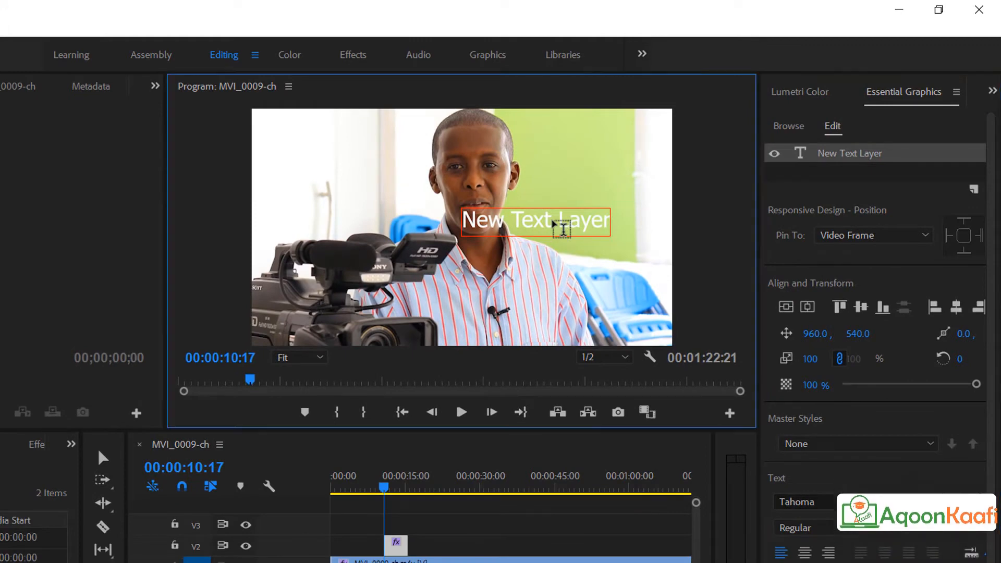
double_click(554, 223)
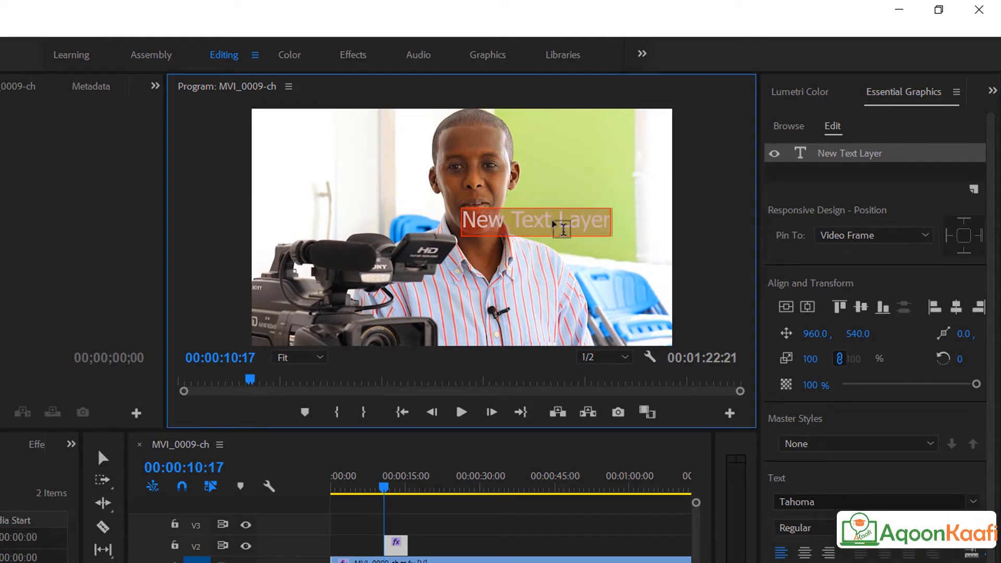
text(Mag)
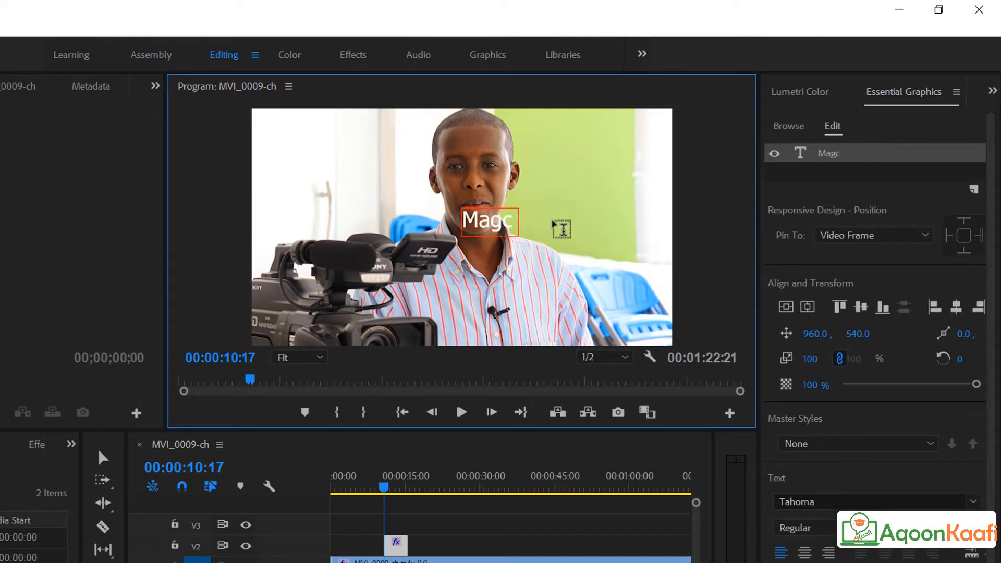
text(ac)
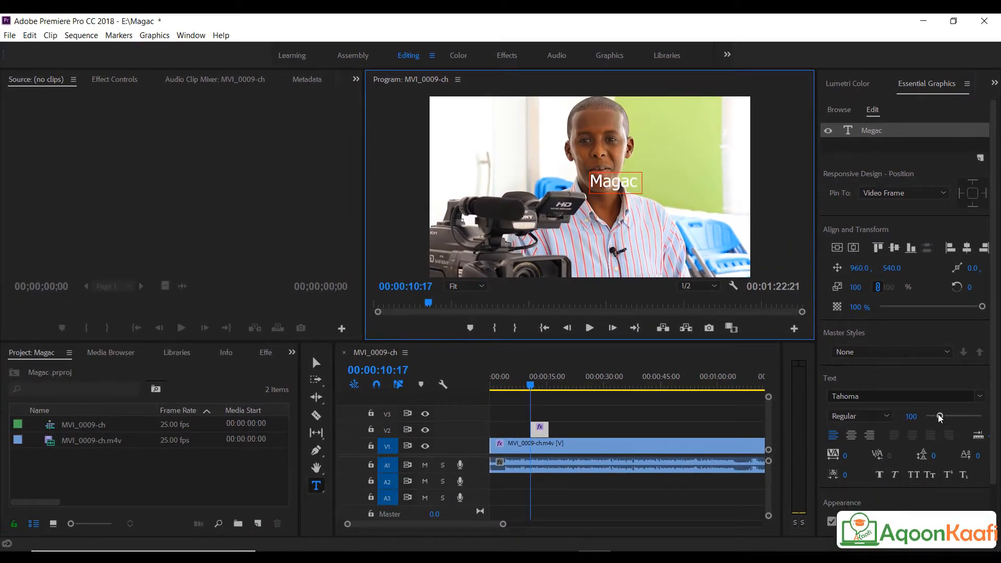
Select all of the Magac text and enlarge its font size to 235.
click(940, 417)
drag(944, 417, 954, 421)
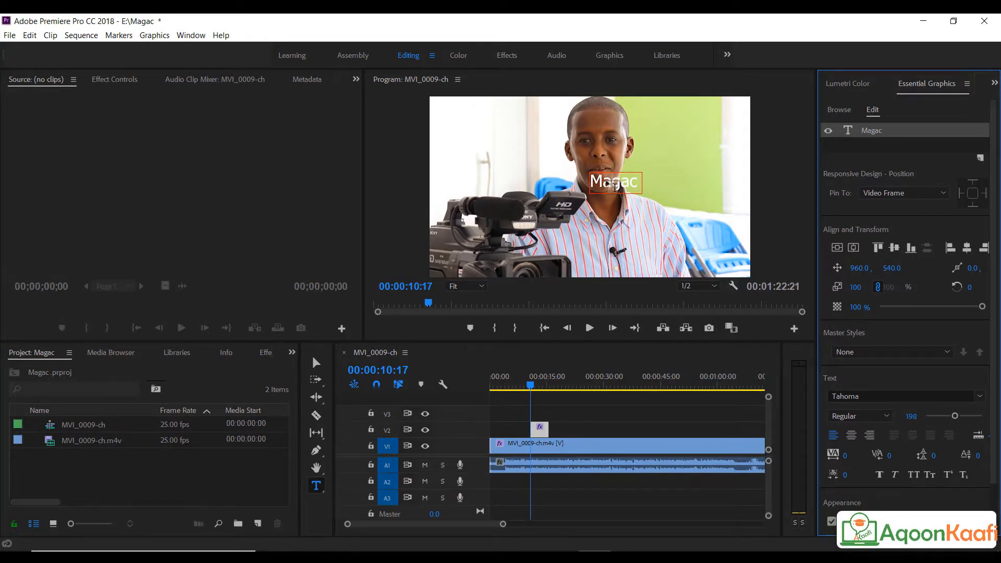
click(613, 189)
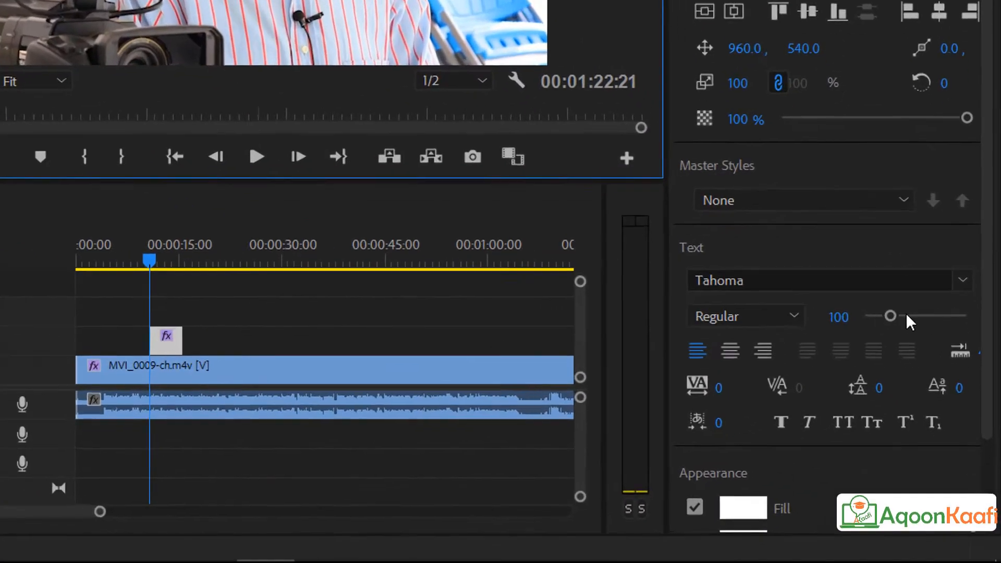
drag(880, 295, 886, 297)
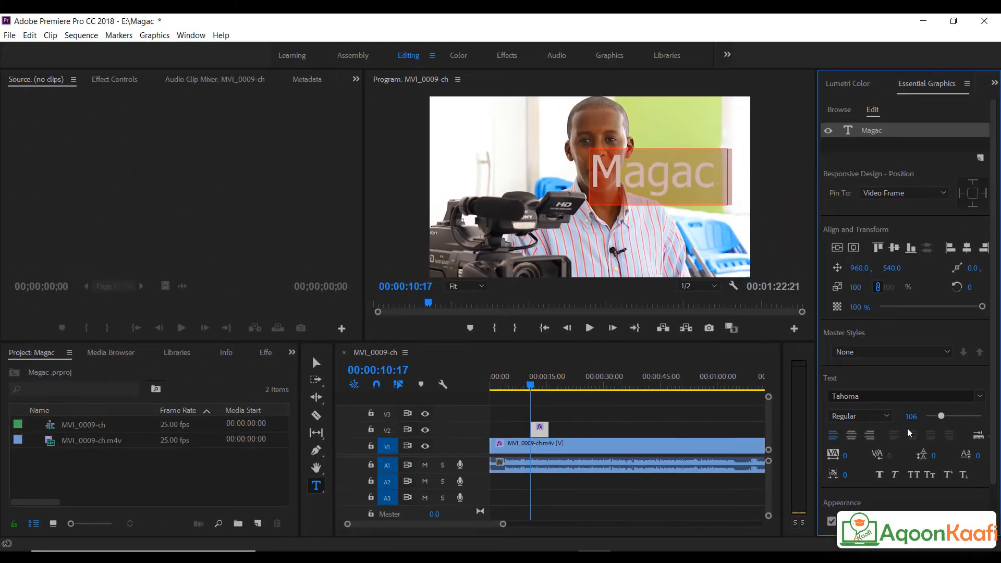
drag(929, 432, 958, 449)
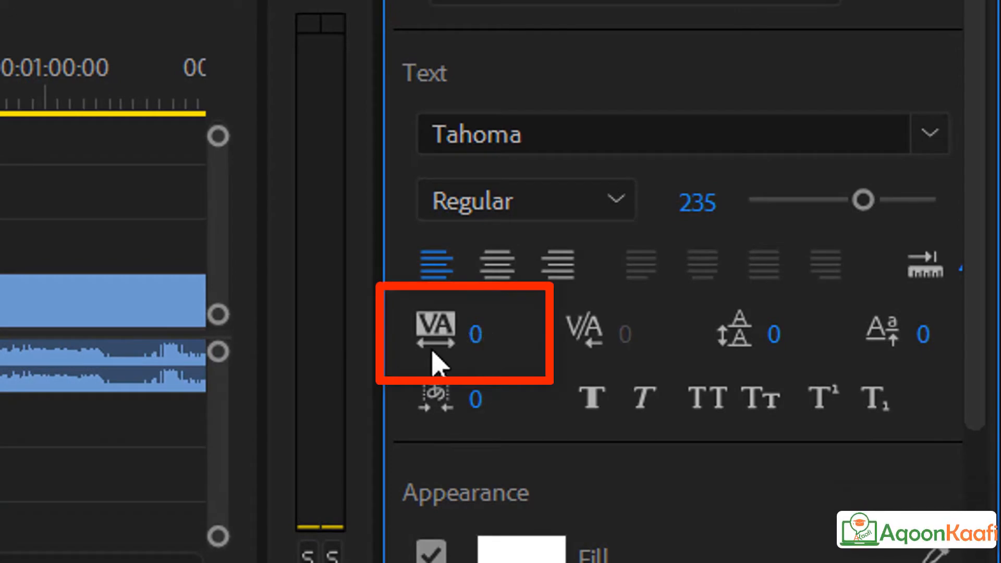
Try wider and tighter letter spacing on the Magac text and settle on a tracking of 50.
drag(480, 340, 847, 340)
drag(795, 477, 691, 478)
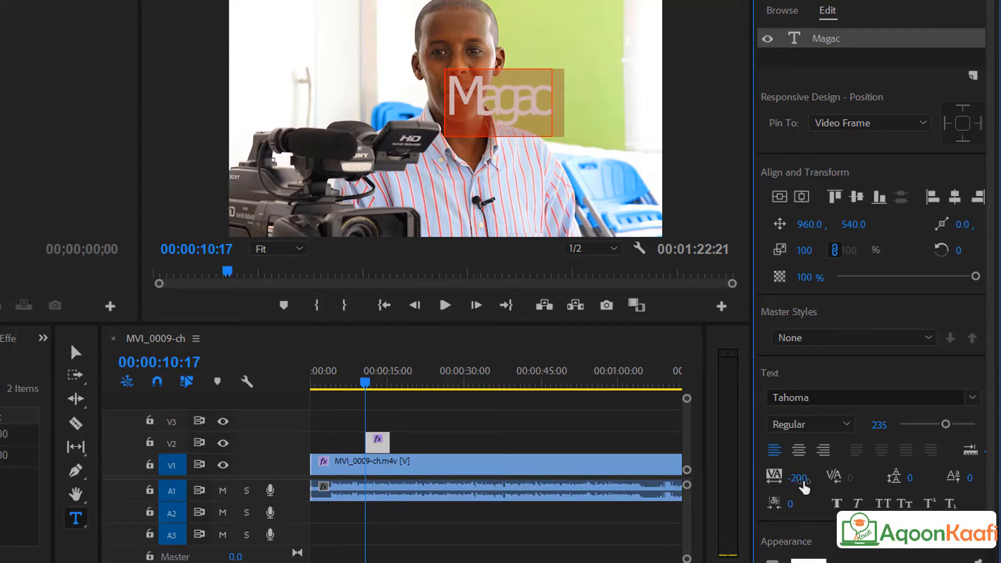
drag(801, 482, 931, 482)
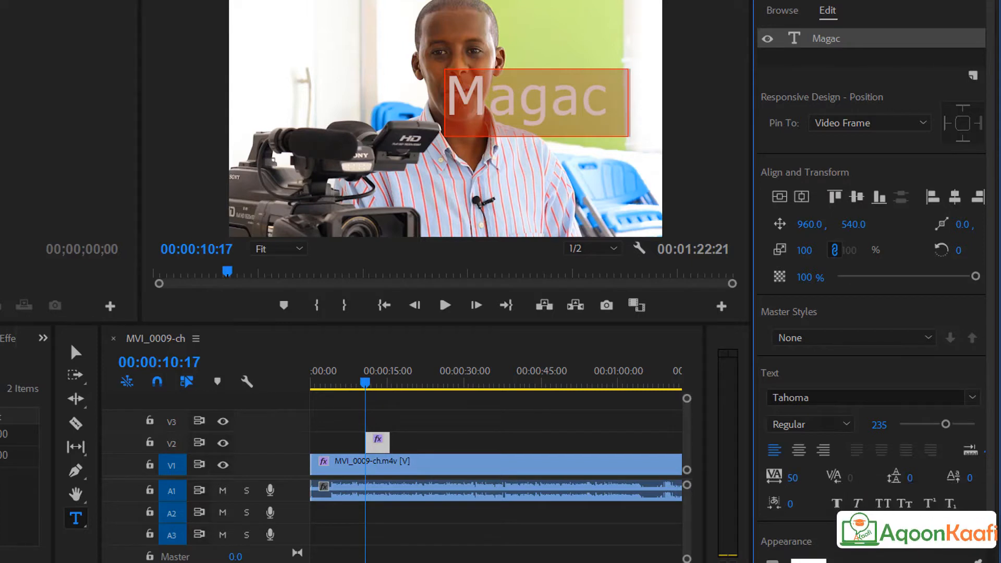
Try faux bold, faux italic and all caps on the Magac text and turn them off again.
click(835, 508)
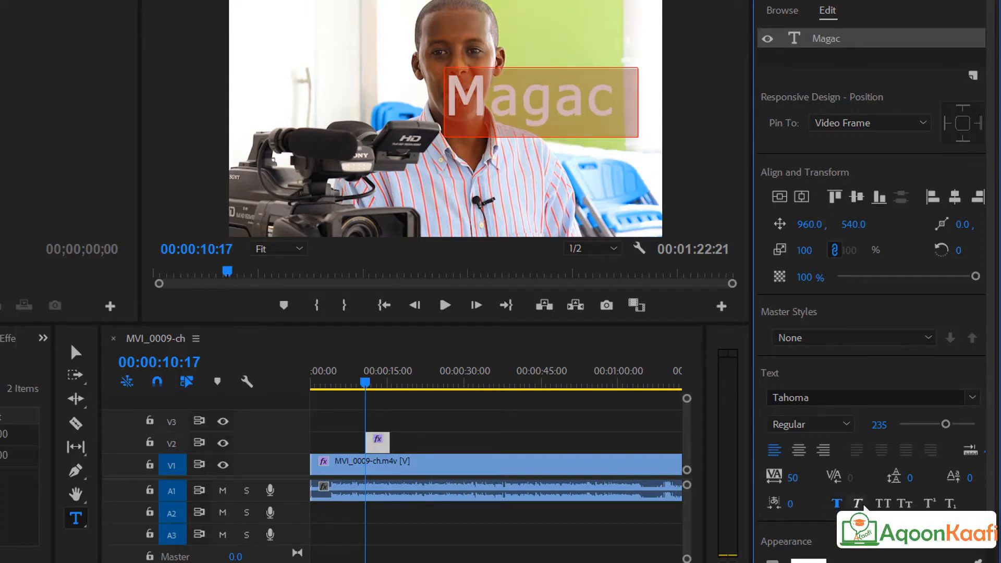
click(859, 505)
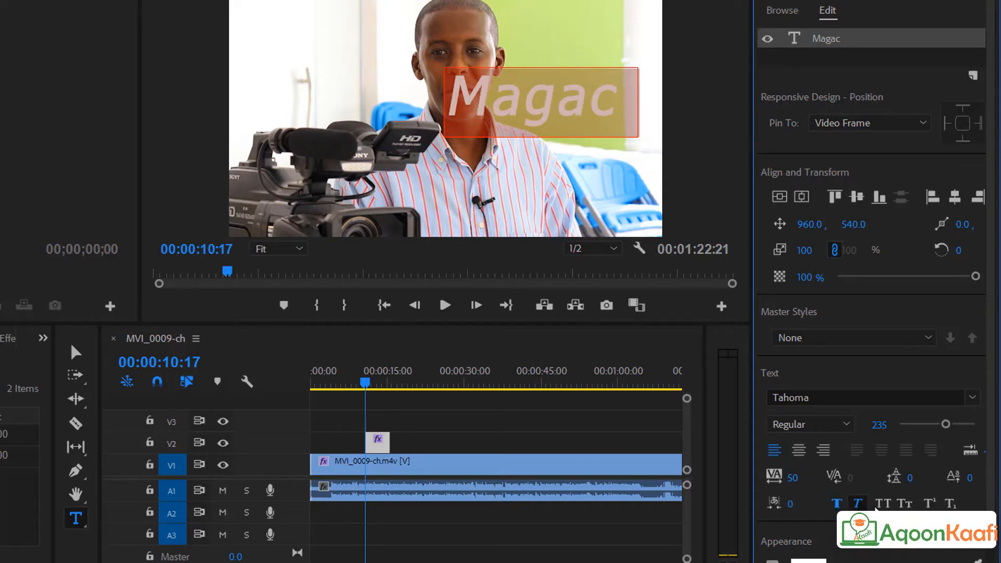
click(881, 504)
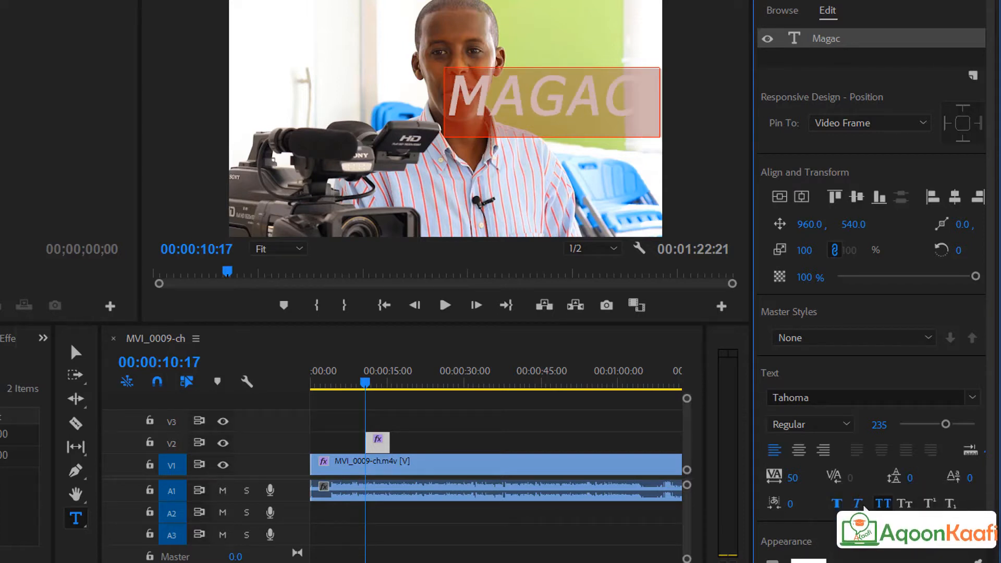
click(856, 503)
click(837, 503)
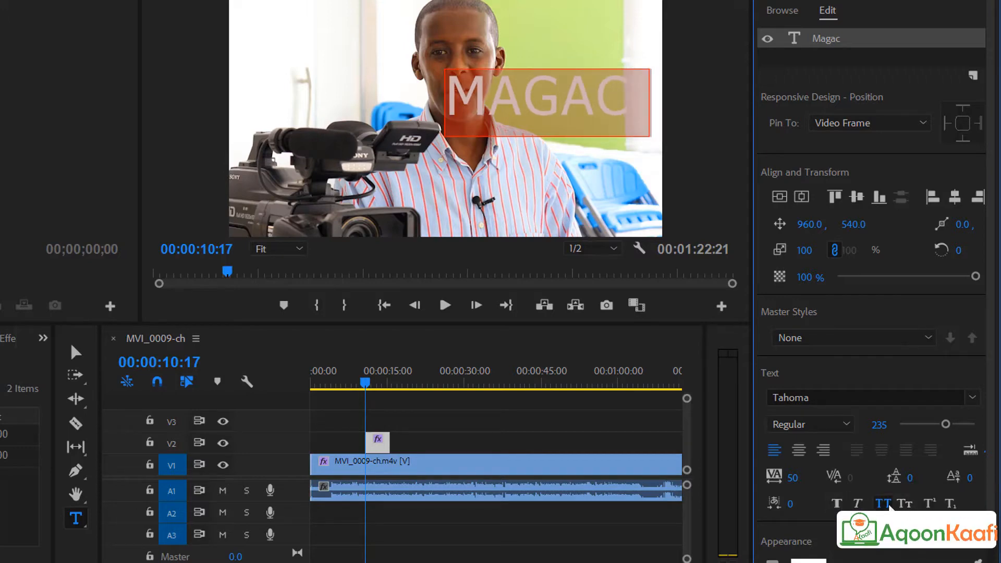
click(886, 504)
Apply small caps to the Magac text and try superscript before switching it to subscript.
click(908, 505)
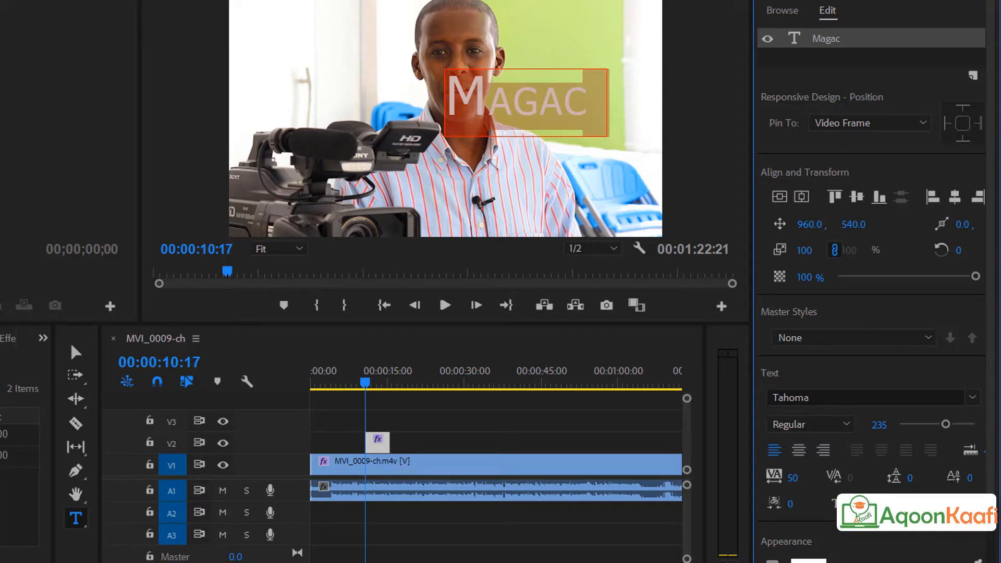
click(931, 504)
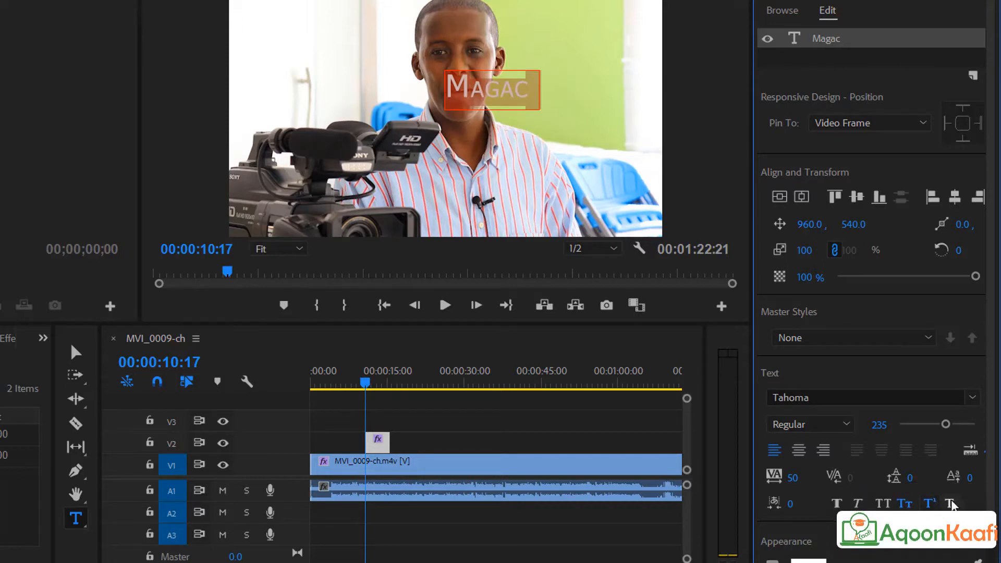
click(950, 503)
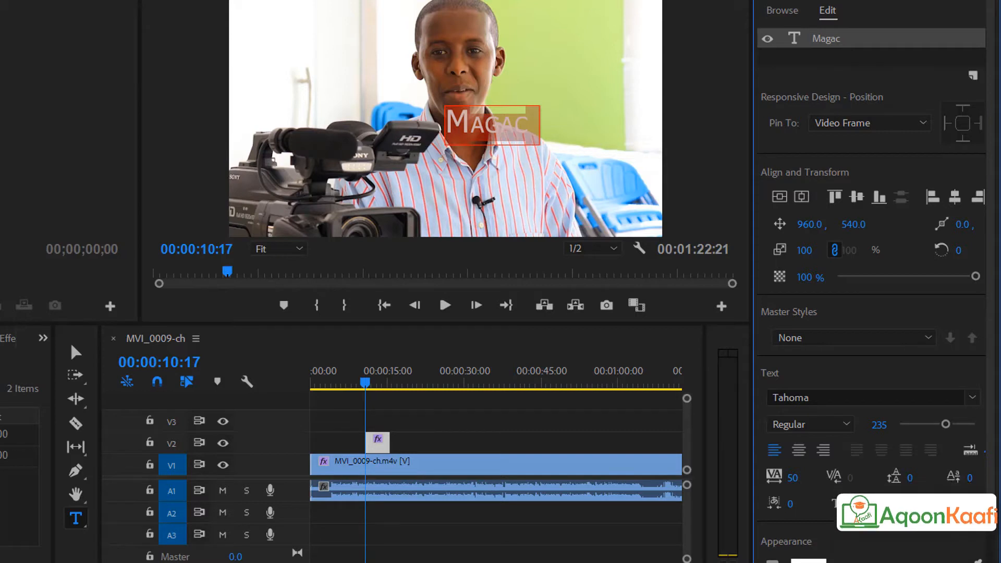
Turn off subscript on the Magac text and try the Wide Latin font on it.
click(950, 504)
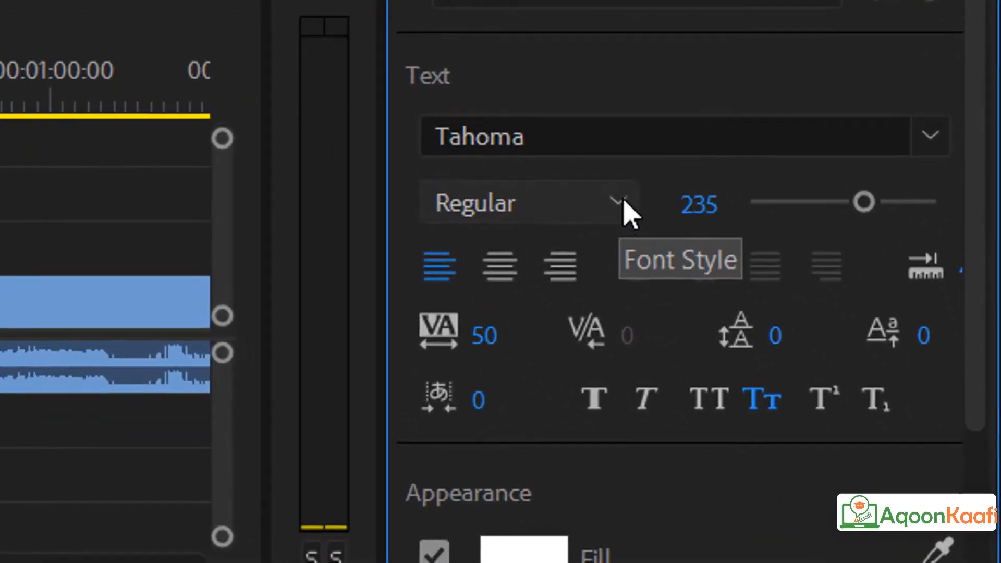
click(938, 151)
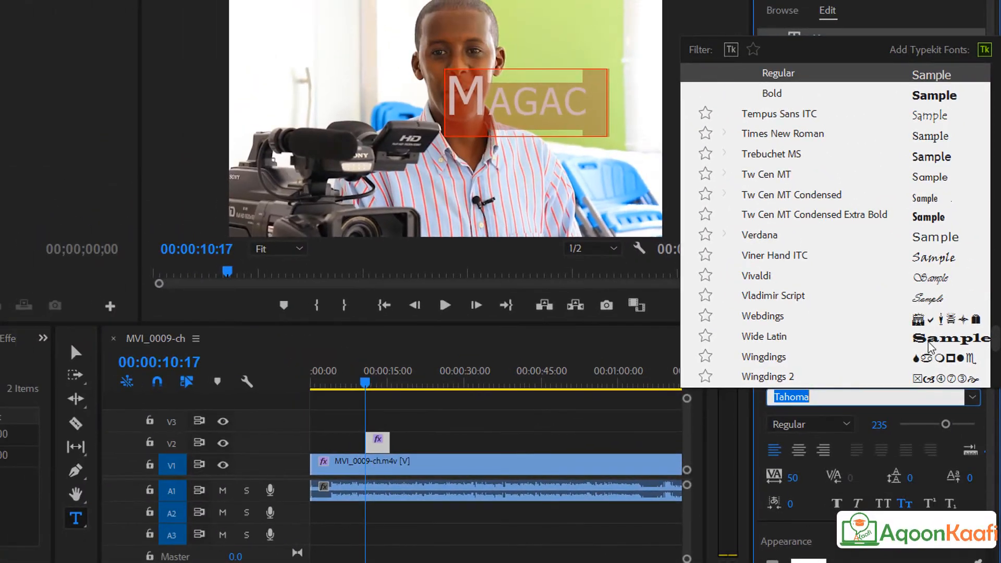
click(928, 342)
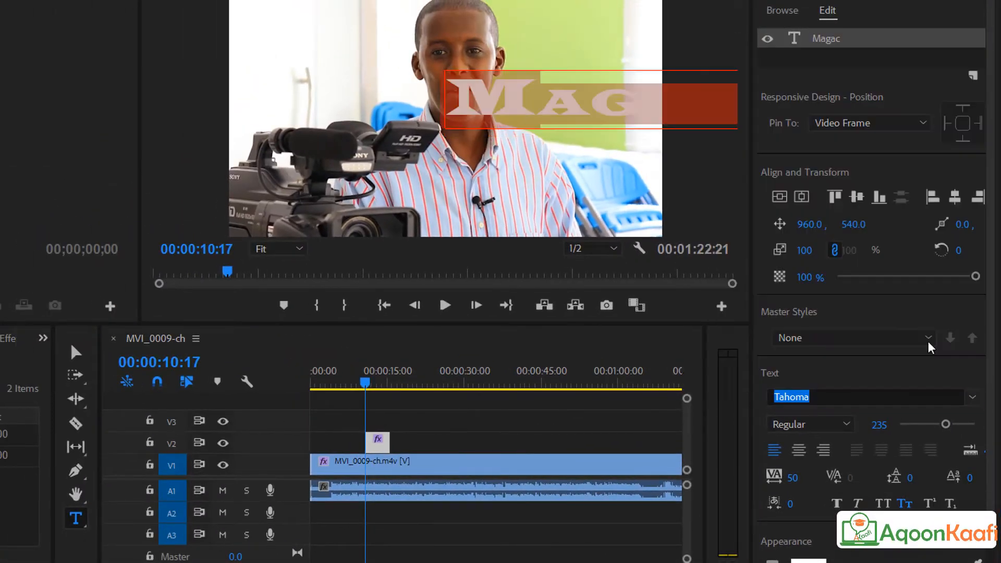
Try the MT Extra font on the Magac text.
click(960, 396)
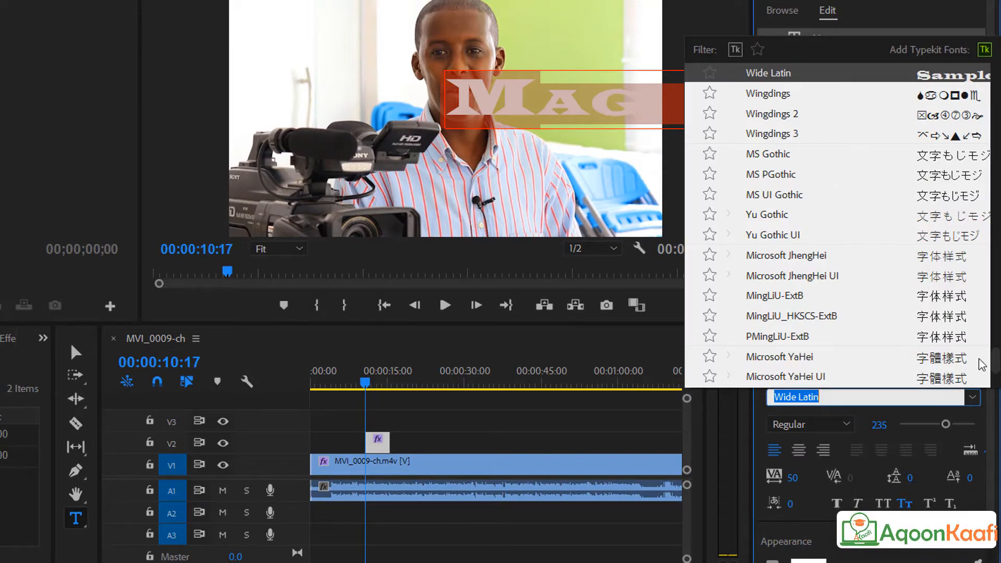
scroll(989, 313, up, 5)
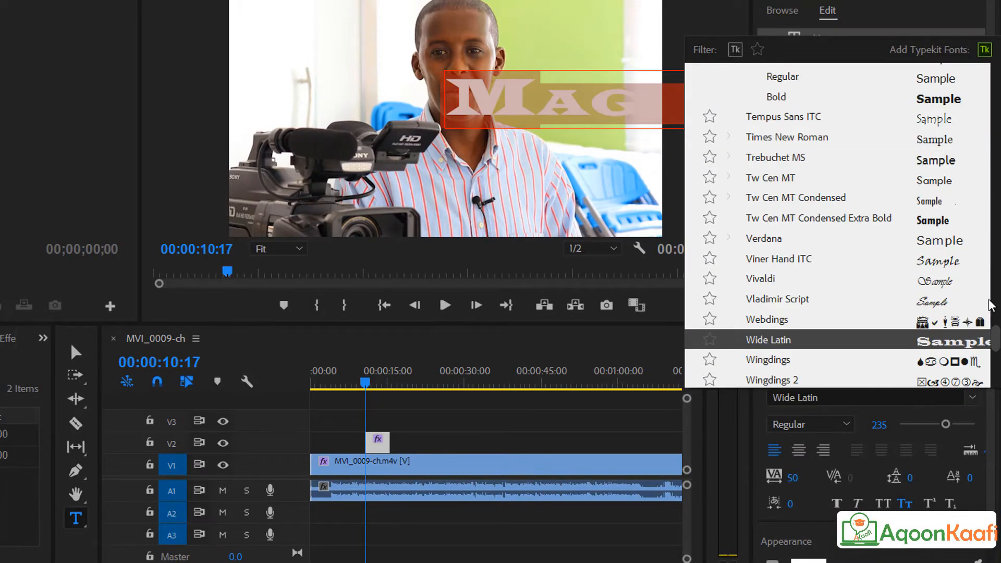
scroll(990, 305, up, 15)
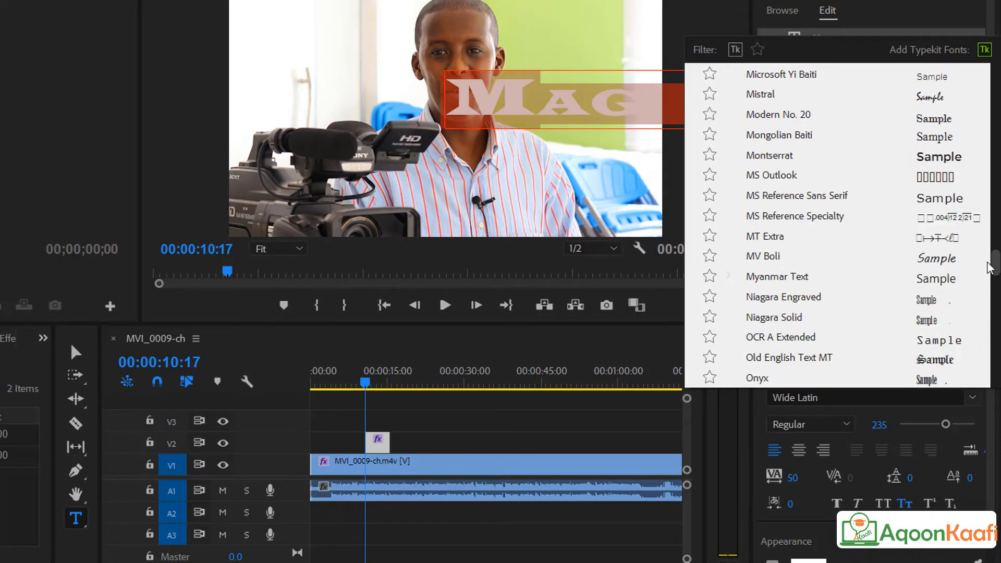
scroll(987, 263, up, 1)
click(987, 262)
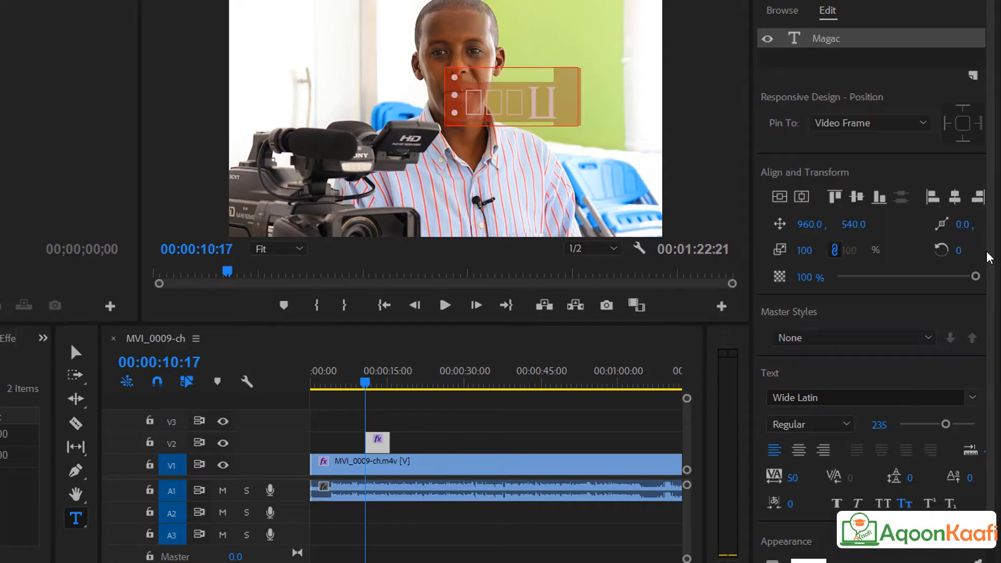
Change the font of the Magac text to Copperplate Gothic Bold.
click(971, 400)
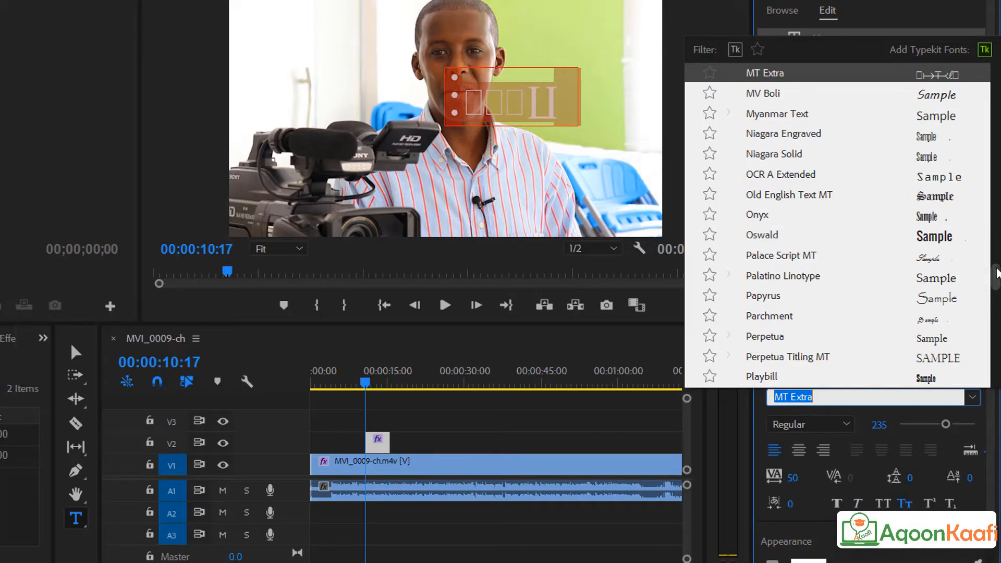
drag(996, 271, 968, 77)
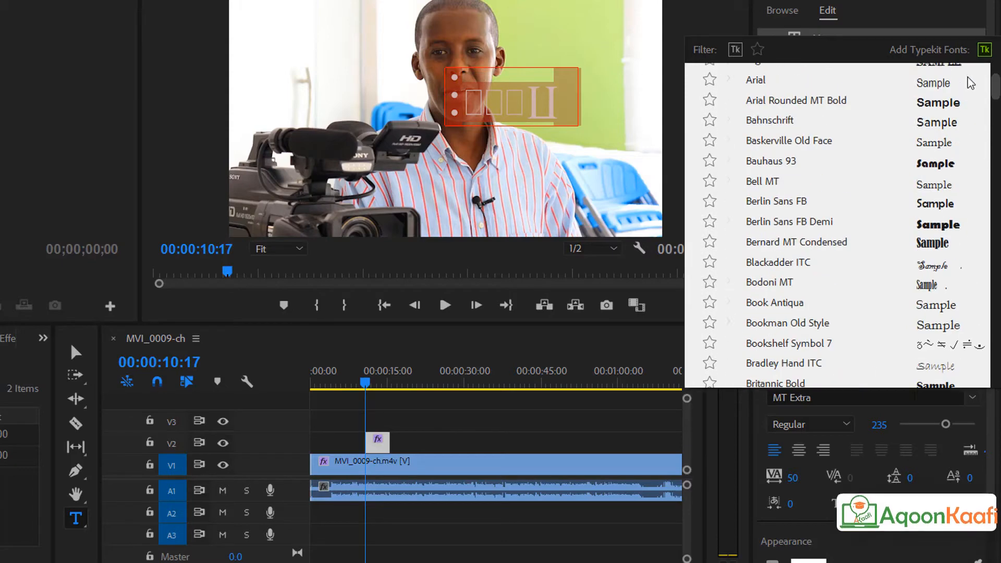
scroll(967, 77, up, 3)
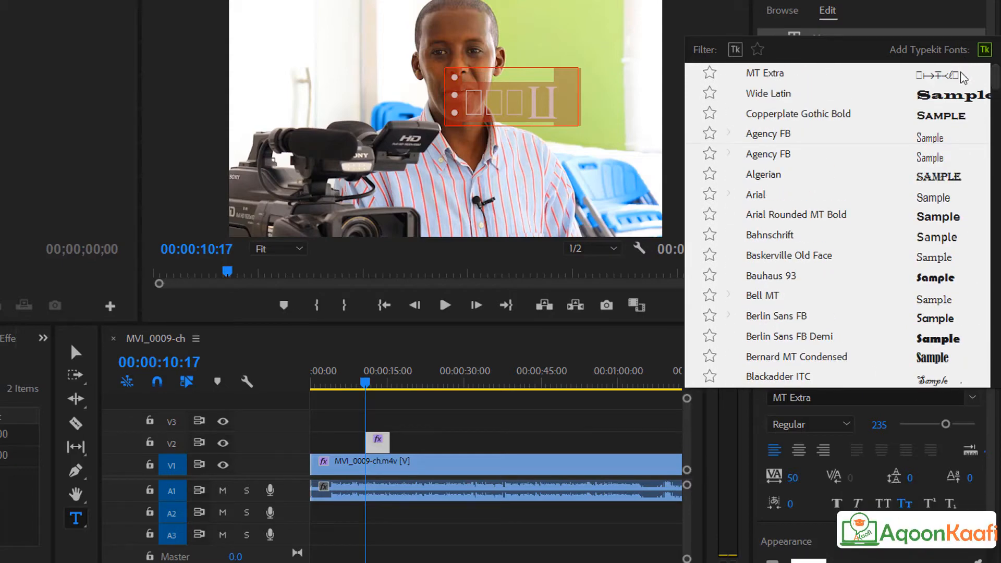
click(956, 113)
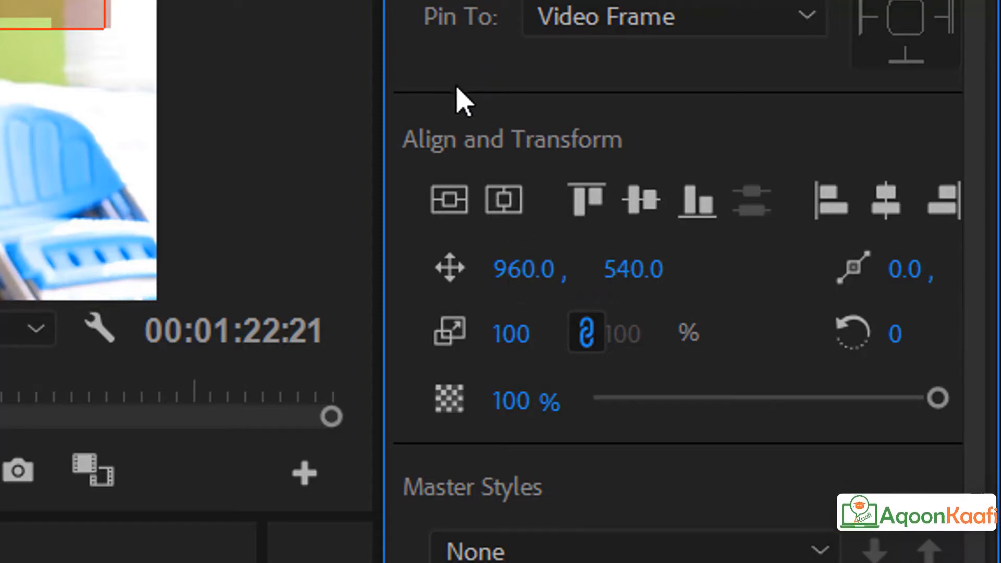
Center the Magac text vertically and horizontally in the video frame.
click(450, 211)
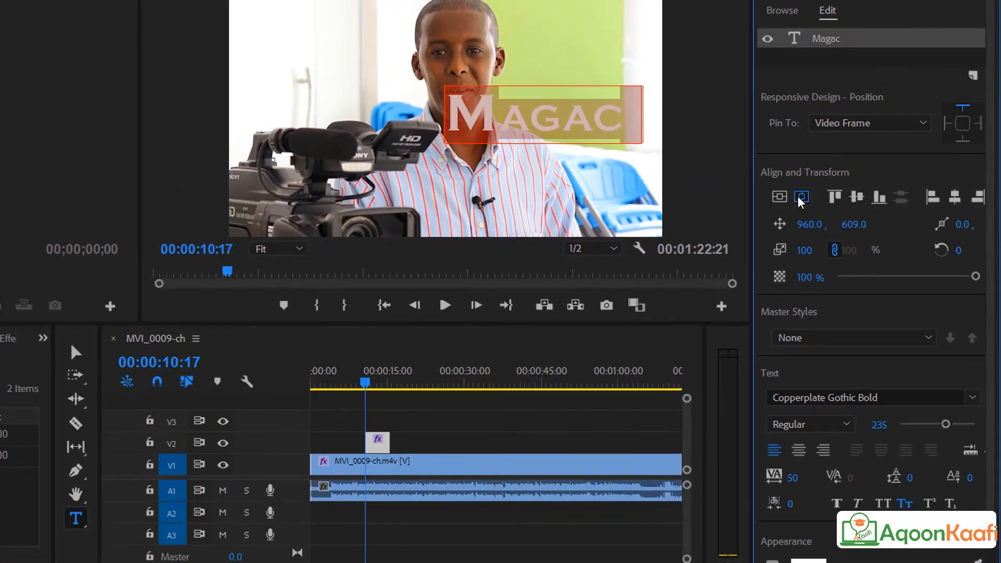
click(799, 199)
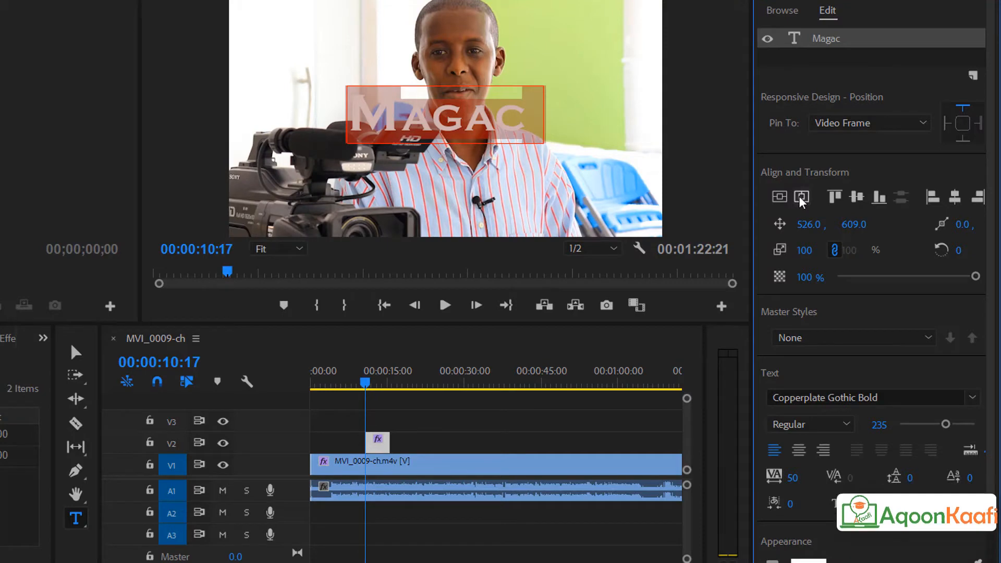
Try aligning the Magac text to the frame's top, middle and bottom, and finish with it at the left edge, vertically centered.
click(833, 196)
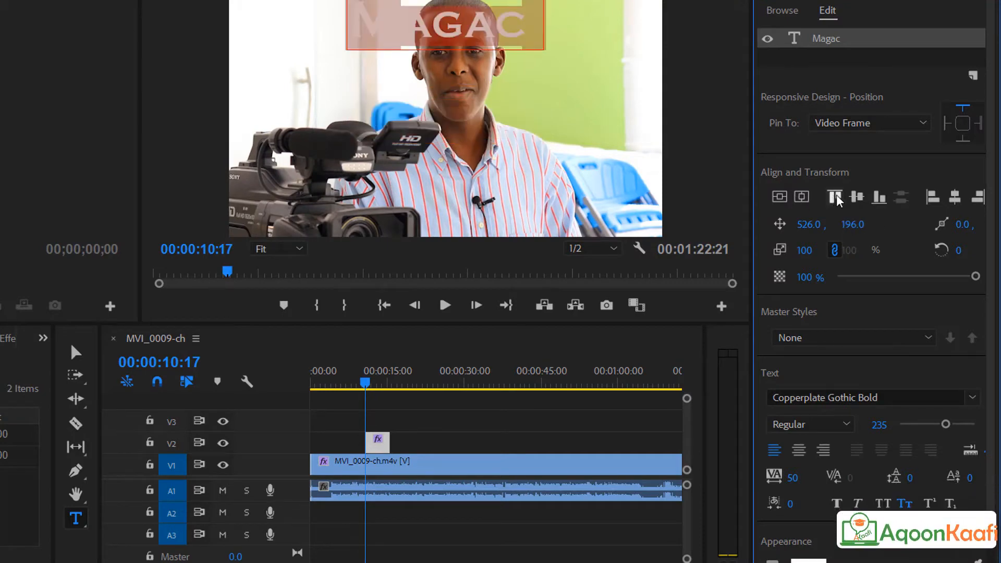
click(858, 196)
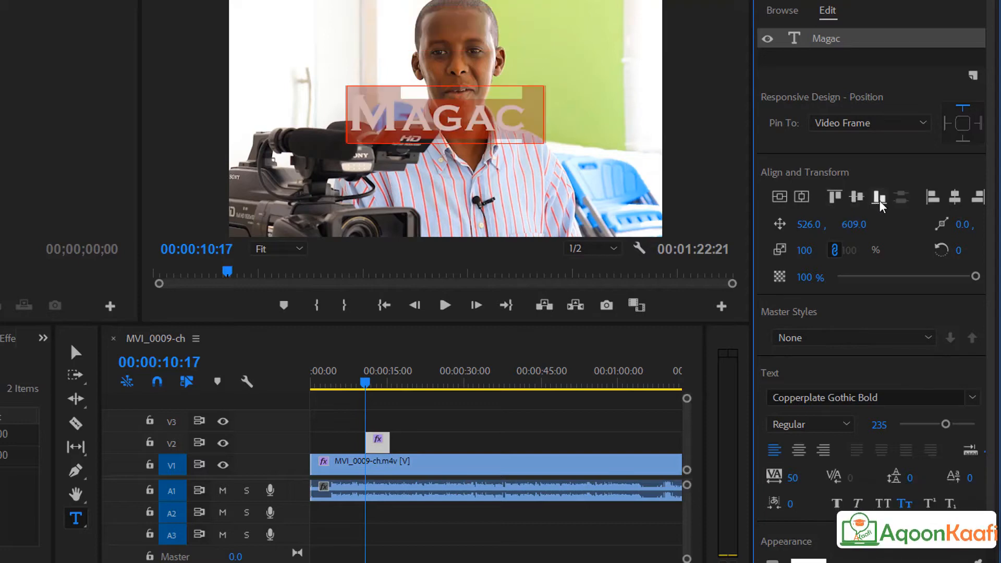
click(883, 202)
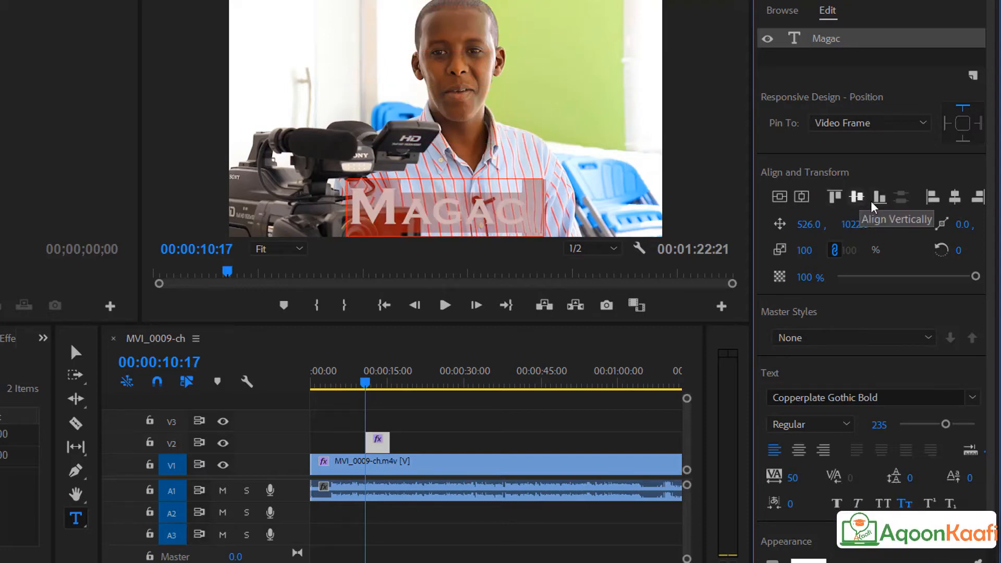
click(930, 198)
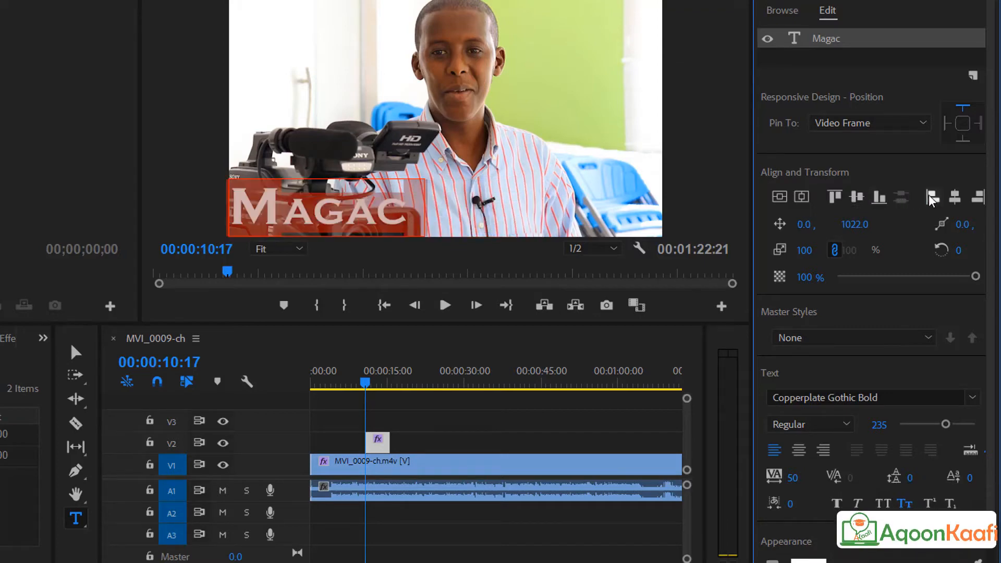
click(853, 196)
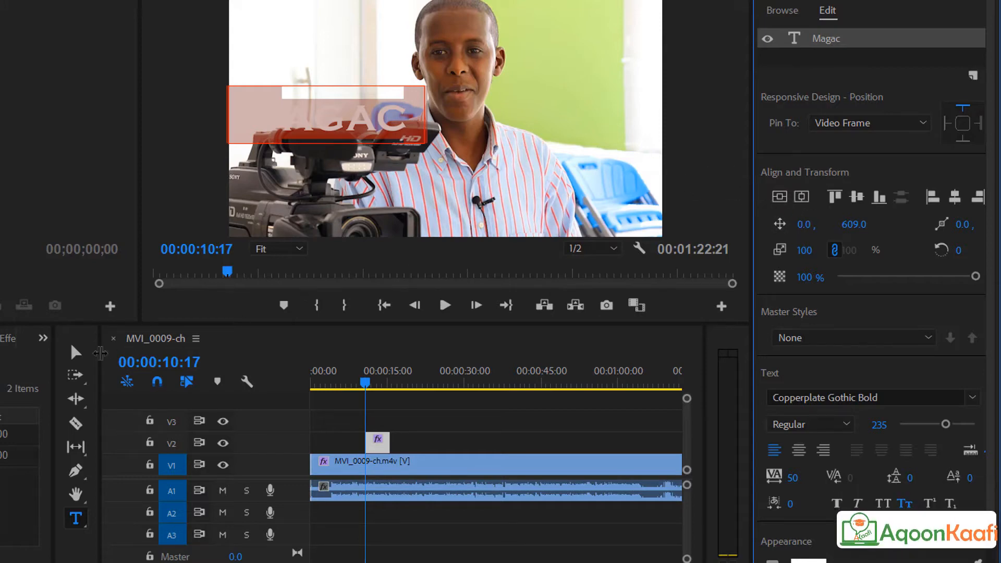
Move the Magac text freehand to the lower part of the frame and set its horizontal position to 100.
click(71, 354)
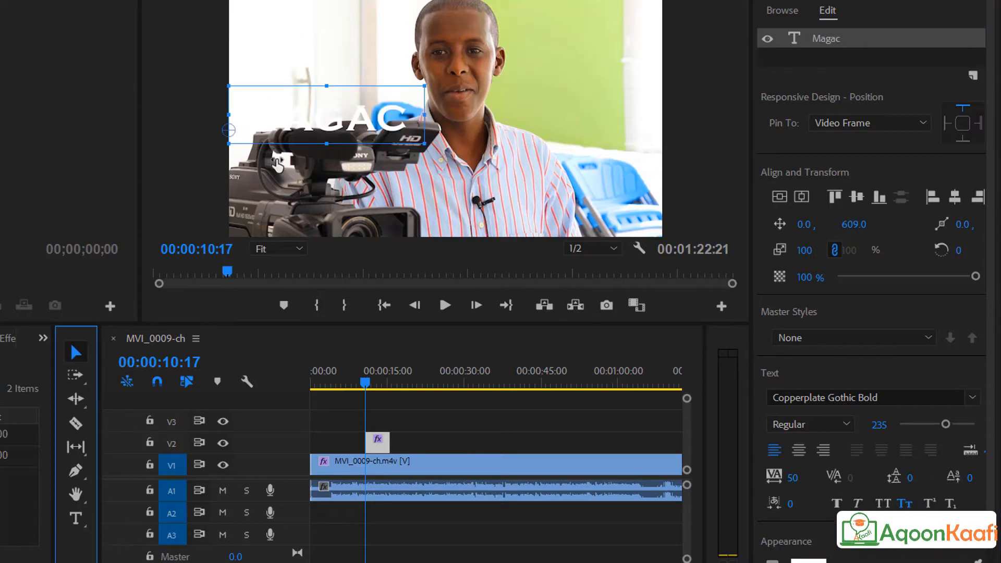
drag(342, 108, 510, 193)
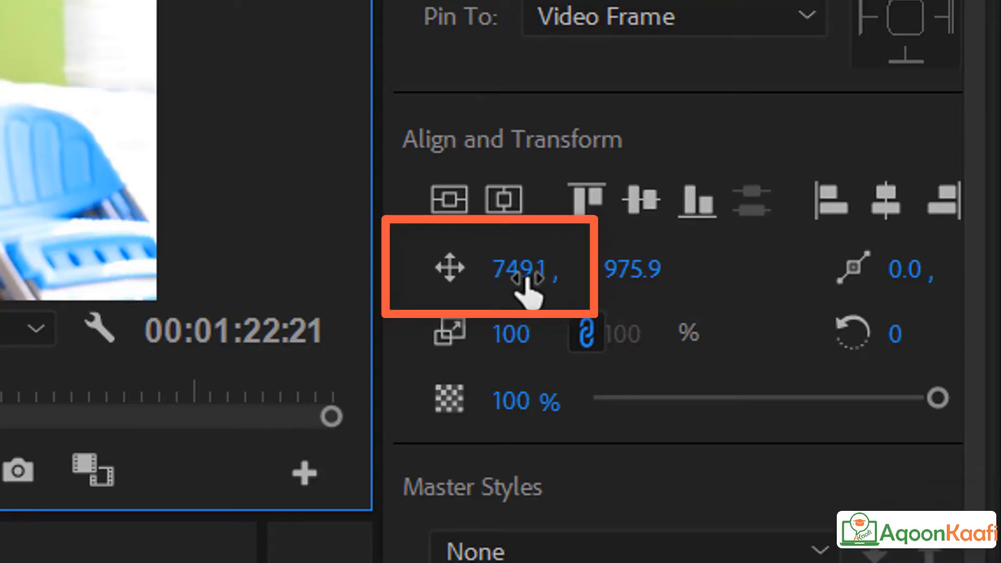
drag(528, 269, 229, 270)
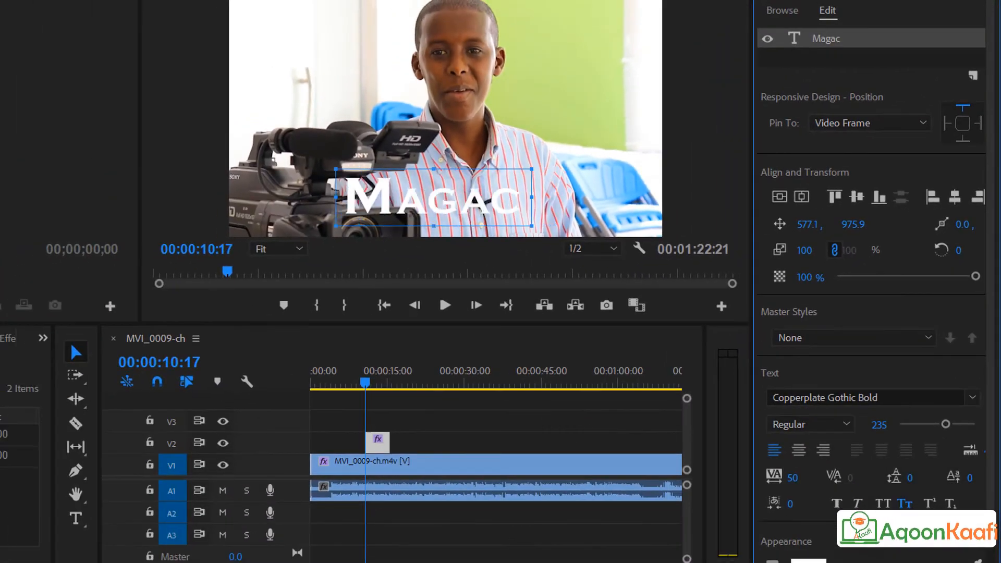
drag(810, 225, 752, 225)
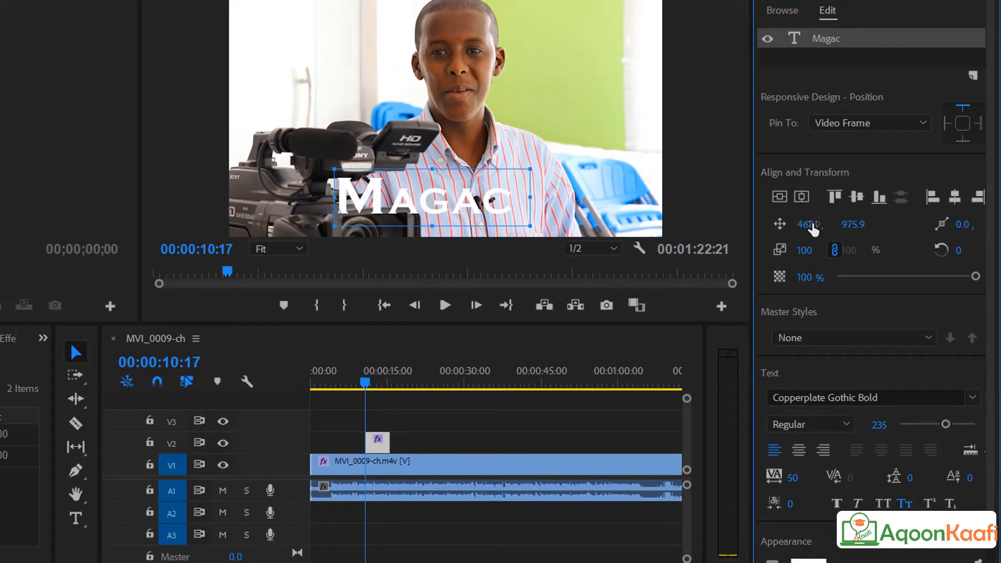
text(100)
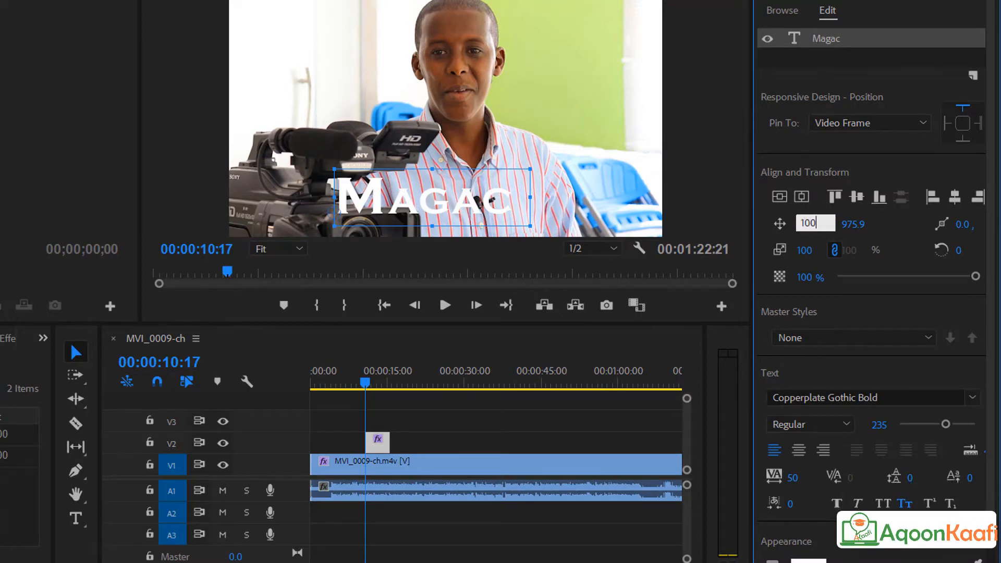
key(Return)
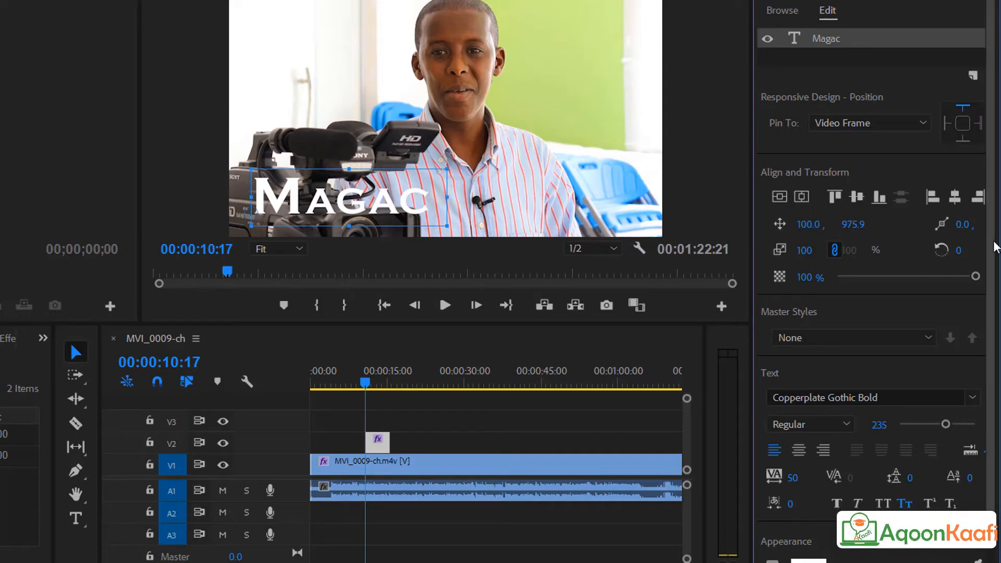
Change the fill color of the Magac text to pure red, FF0000.
scroll(995, 294, down, 3)
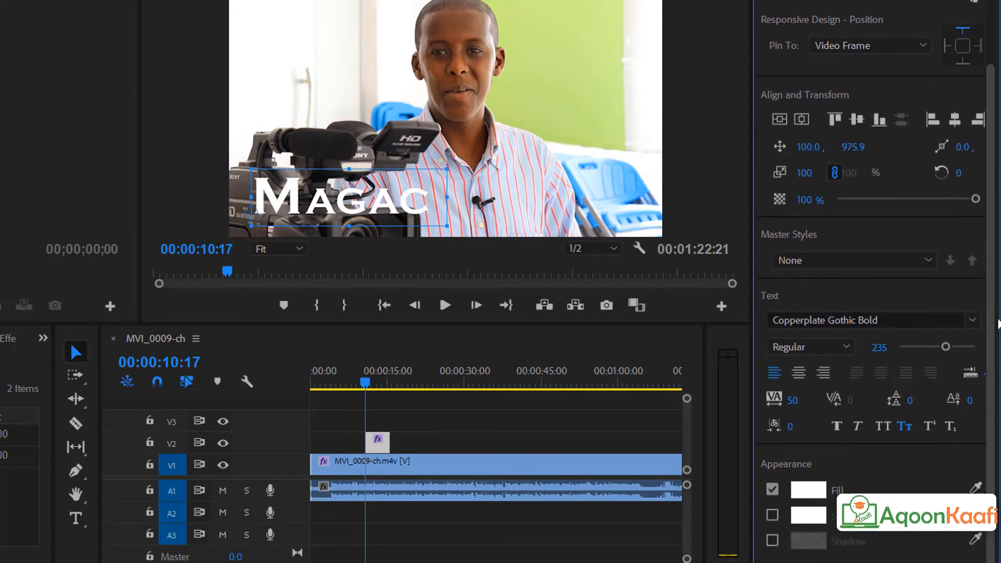
click(808, 490)
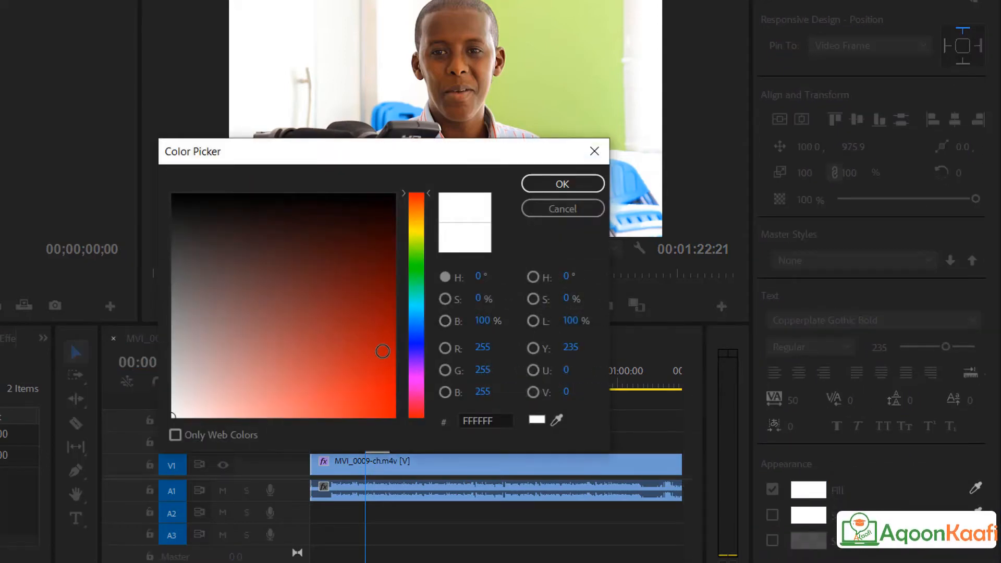
drag(382, 351, 395, 417)
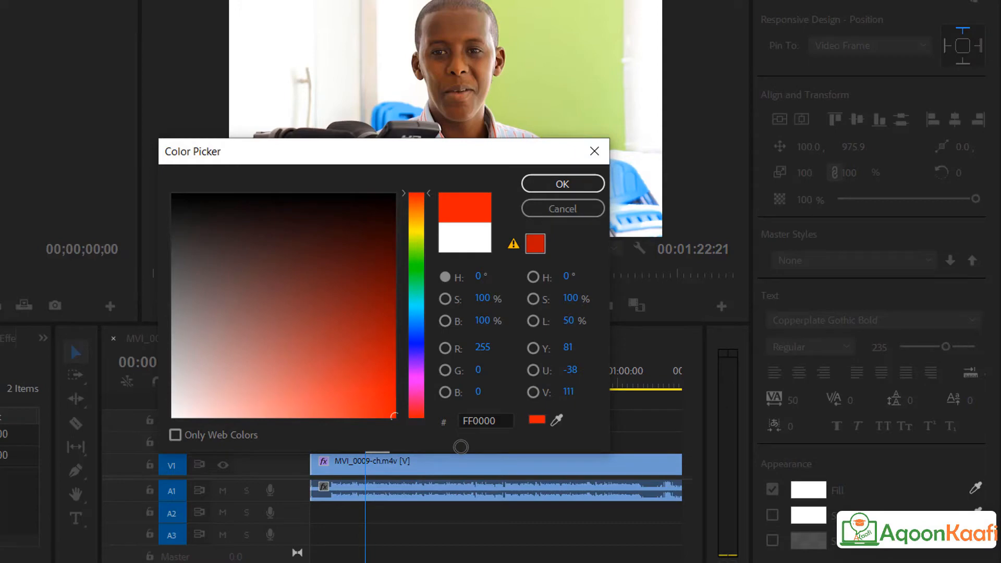
click(543, 189)
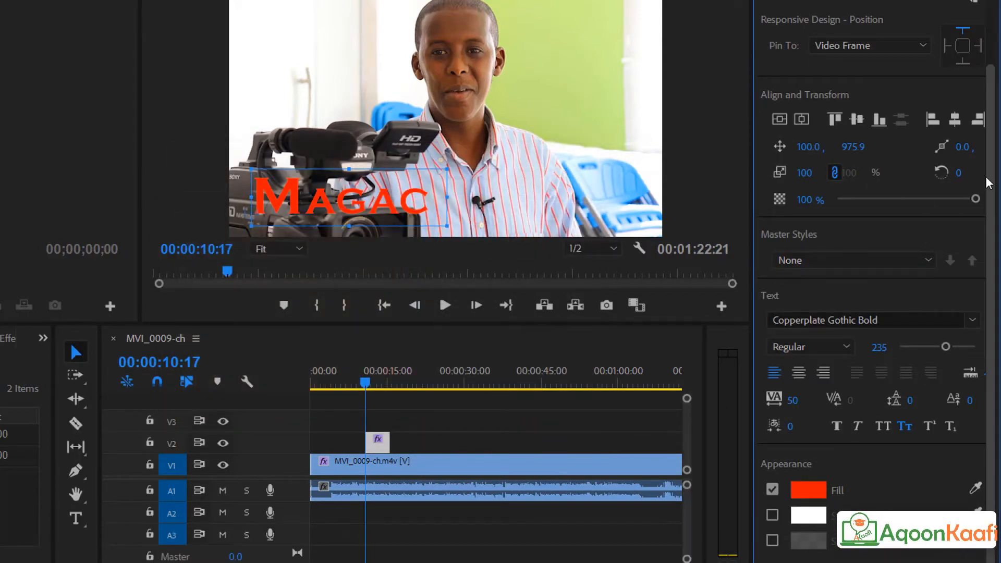
Try horizontal positions of 500 and 1500 for the Magac text and settle on 964.
drag(991, 182, 996, 94)
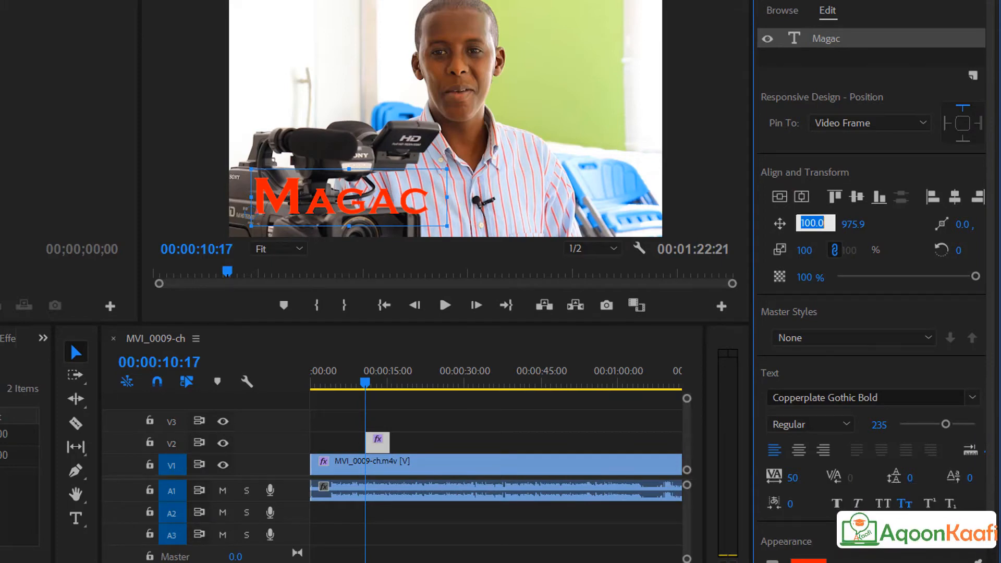
text(500)
key(Return)
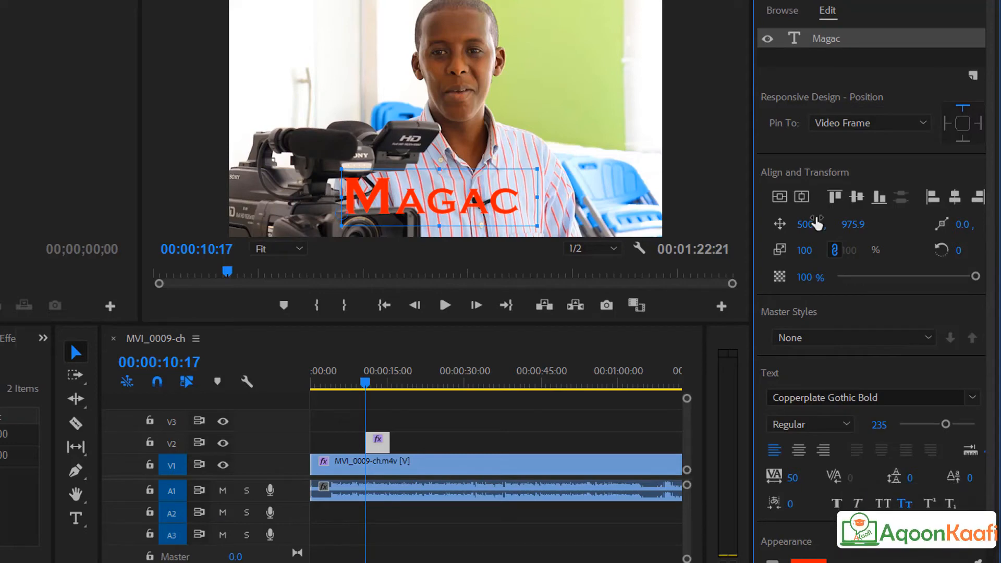
text(1500)
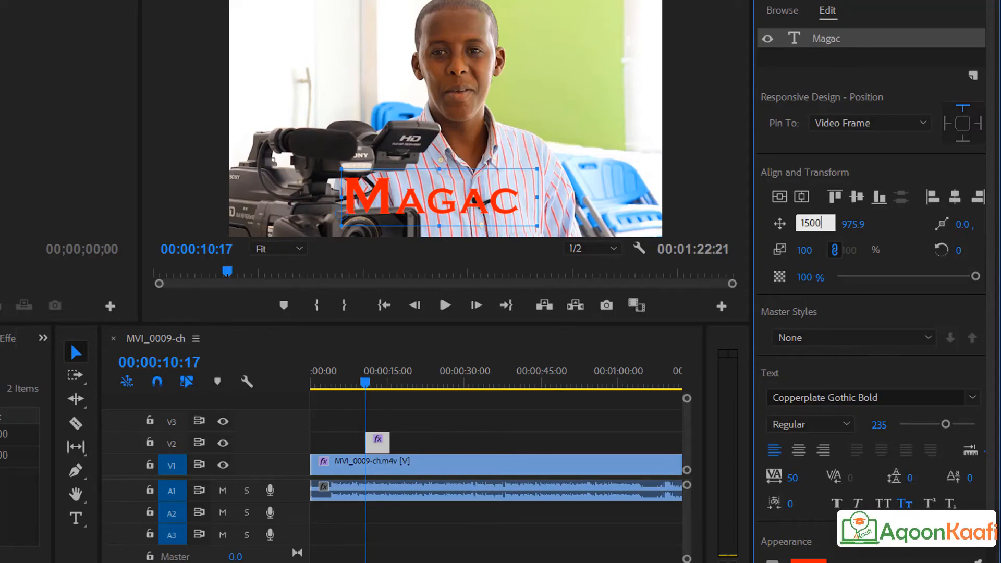
key(Return)
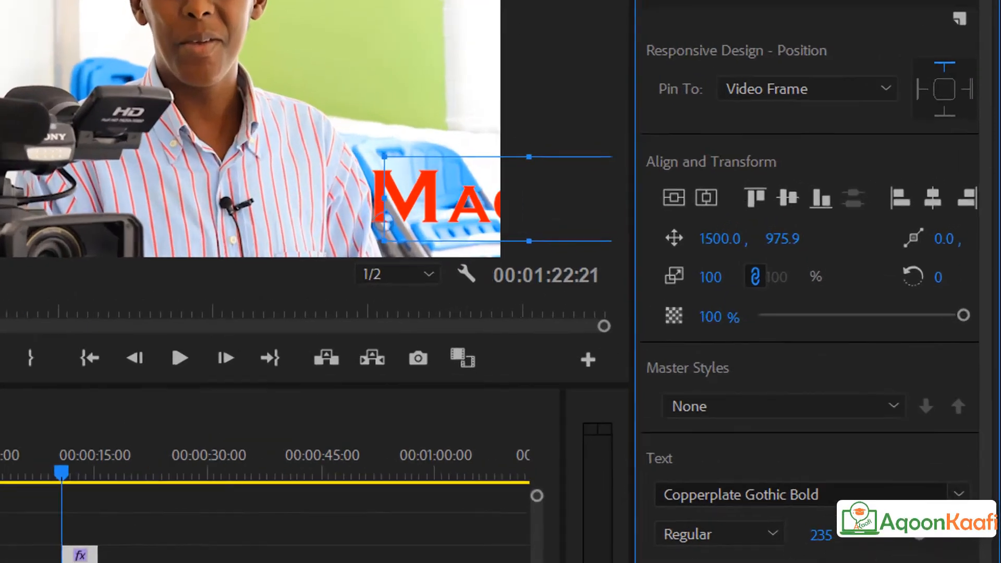
drag(810, 225, 534, 224)
mouse_move(520, 268)
mouse_down()
mouse_move(436, 269)
mouse_move(510, 268)
mouse_up()
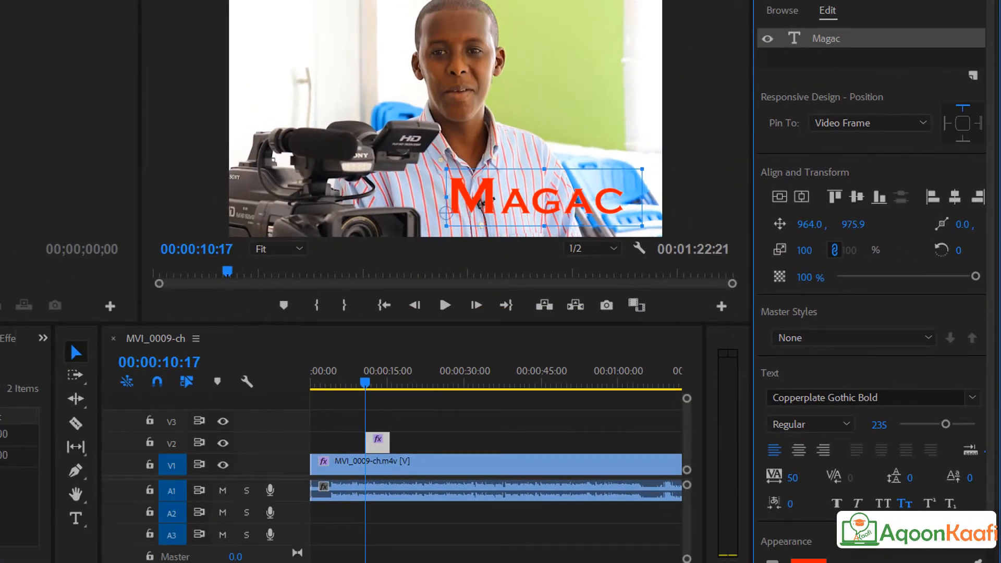
Try vertical positions of 200 and 100 for the Magac text and settle on 1000.
click(853, 224)
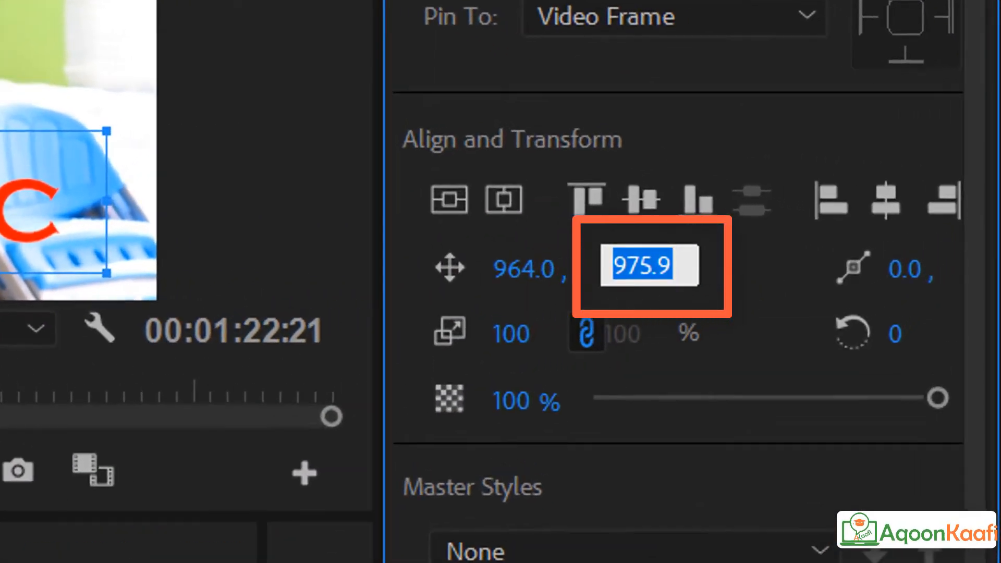
text(200)
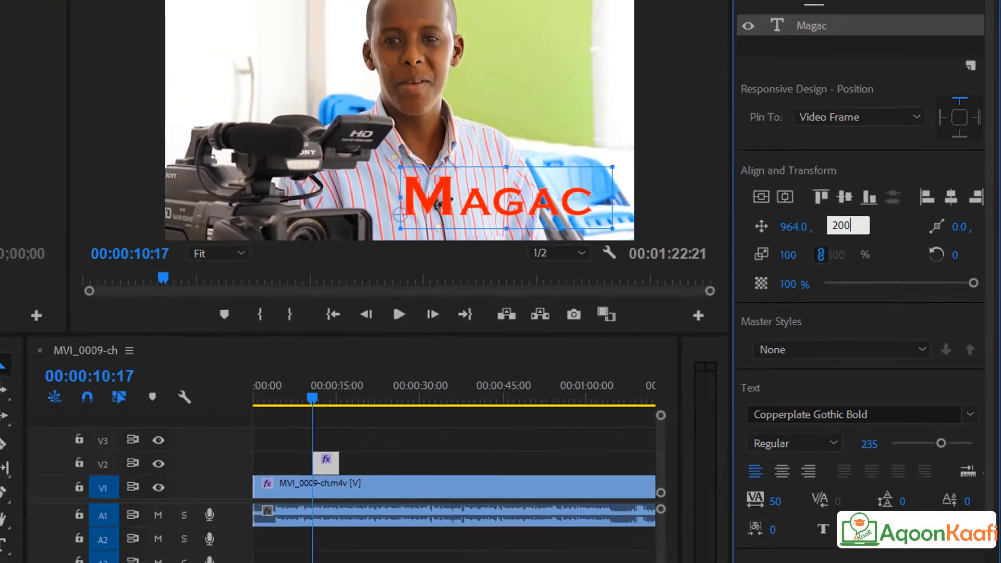
key(Return)
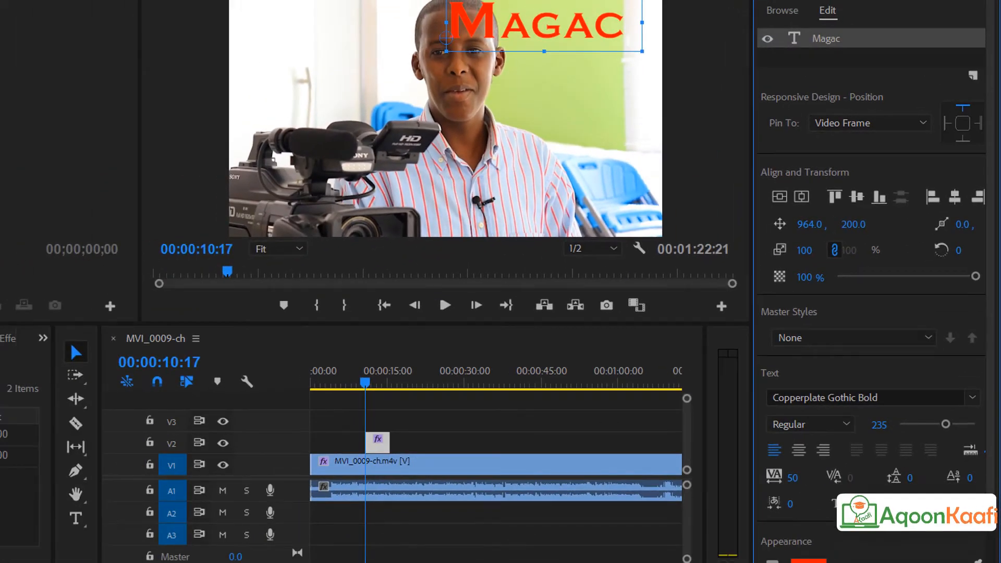
click(853, 224)
key(Return)
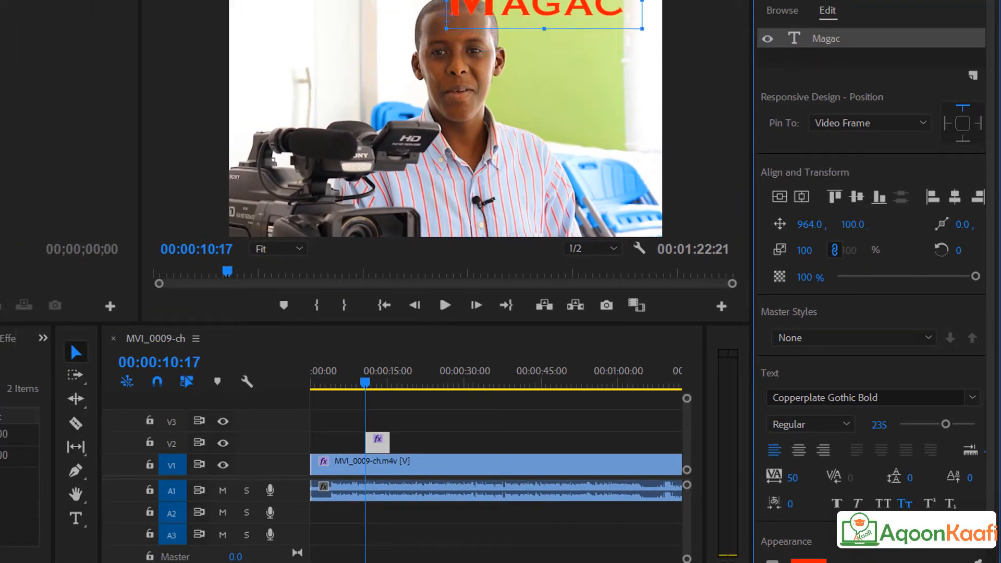
click(856, 223)
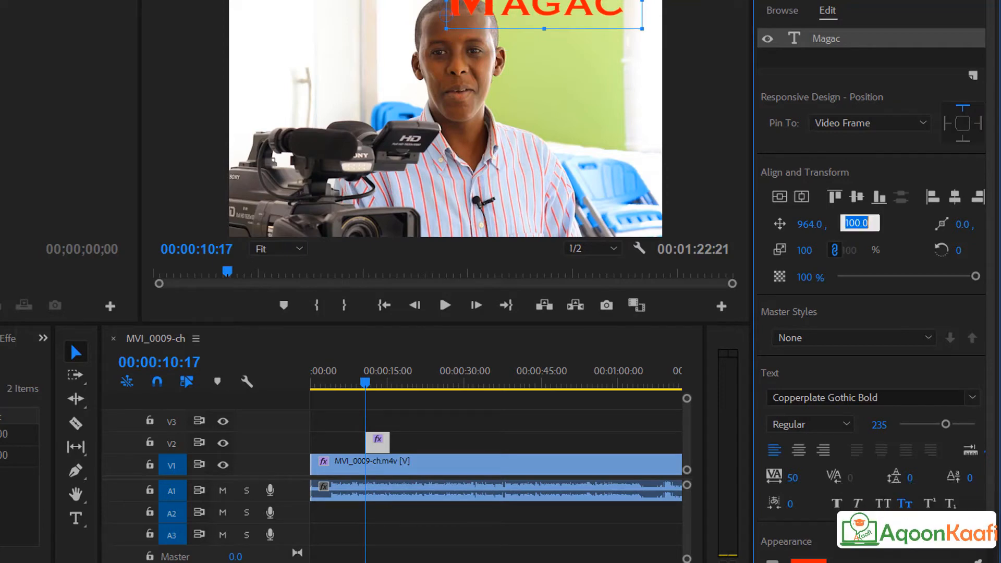
text(1000)
key(Return)
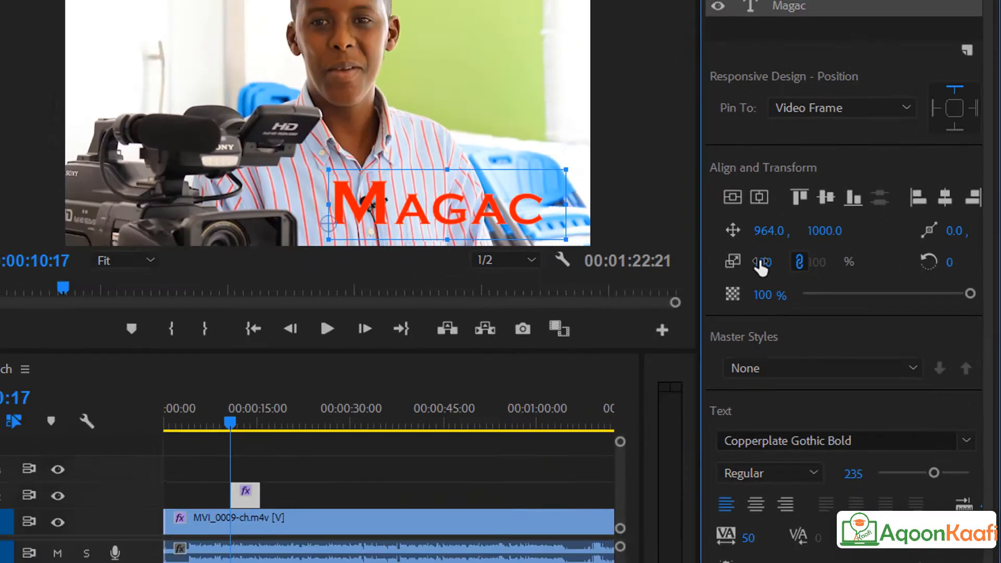
Try larger and smaller scales for the Magac text, including 68, and settle on 113.
drag(540, 326, 782, 326)
drag(902, 251, 786, 250)
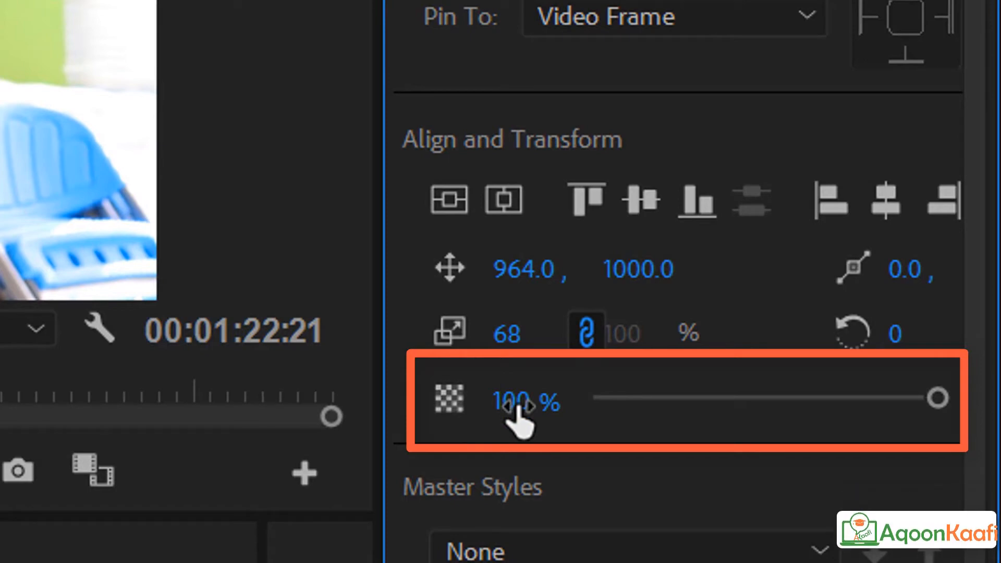
drag(506, 335, 579, 335)
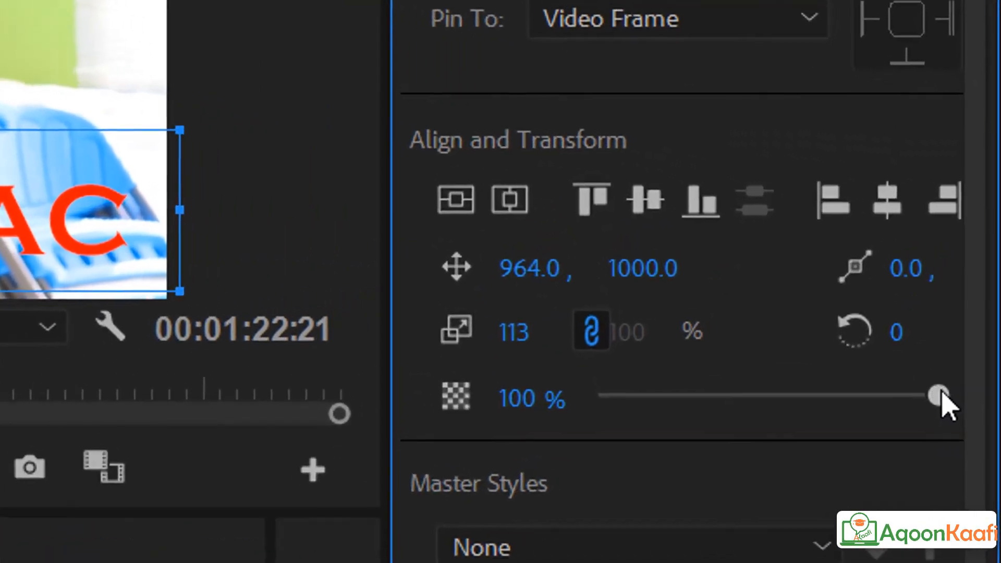
Lower the Magac text's opacity to 6% and raise it to 38%.
drag(941, 404, 711, 417)
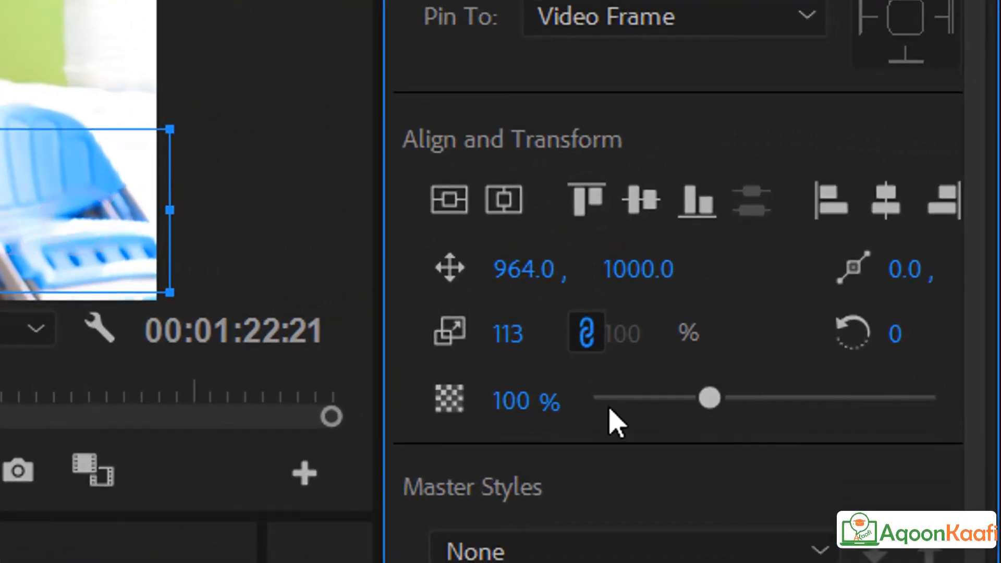
drag(609, 408, 612, 404)
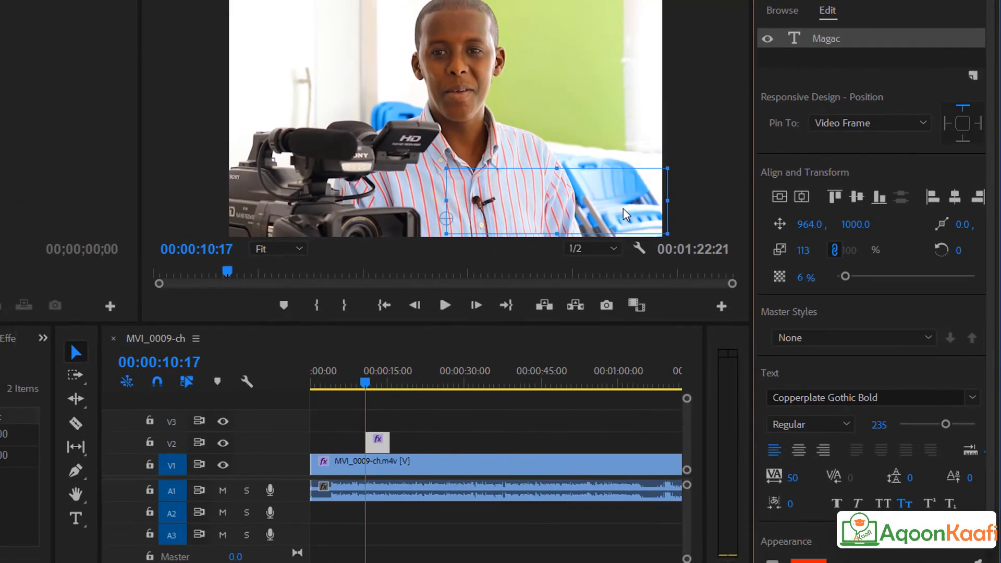
click(888, 275)
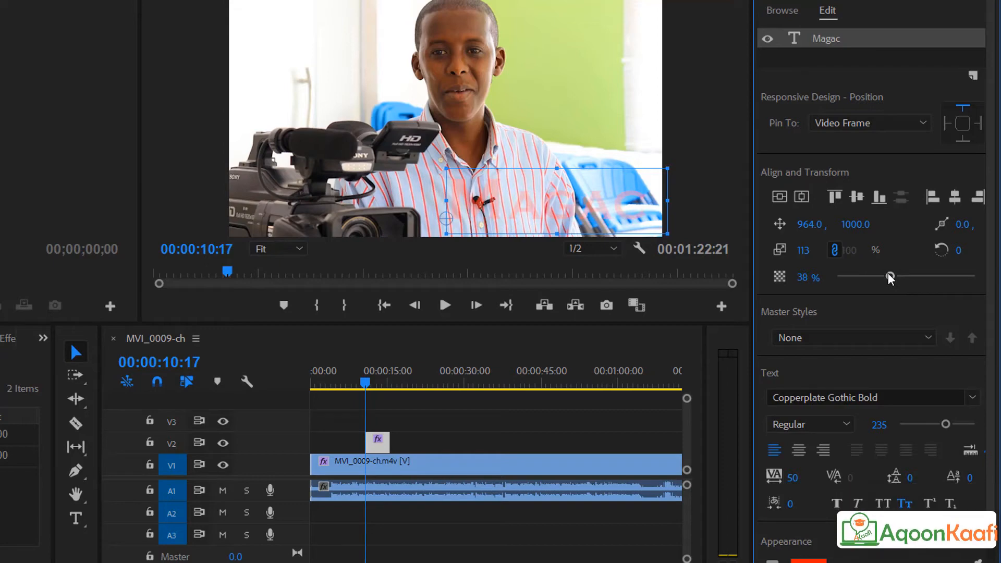
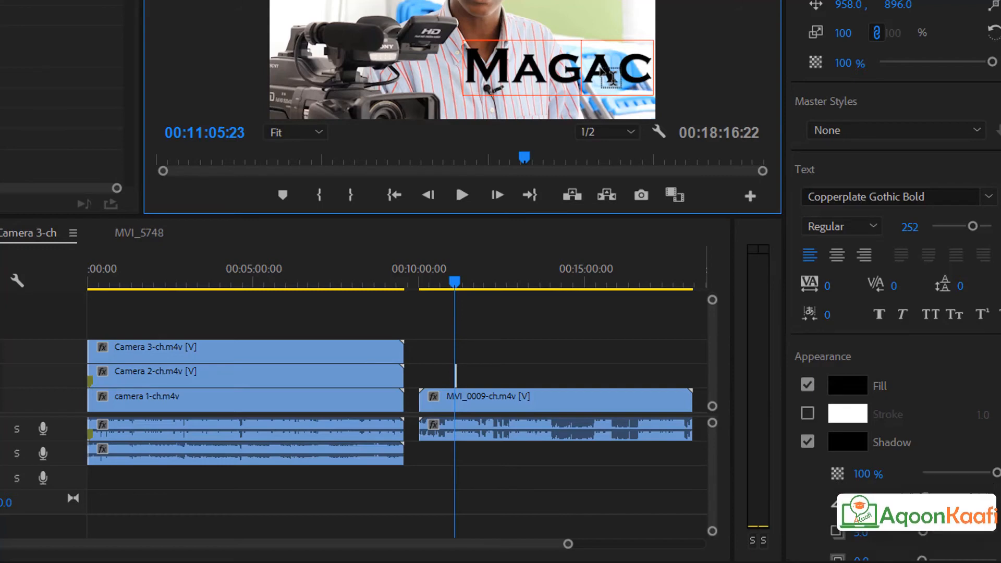
Select the black Magac text and try fill colors of red FF0000 and blue 0029FF.
double_click(606, 77)
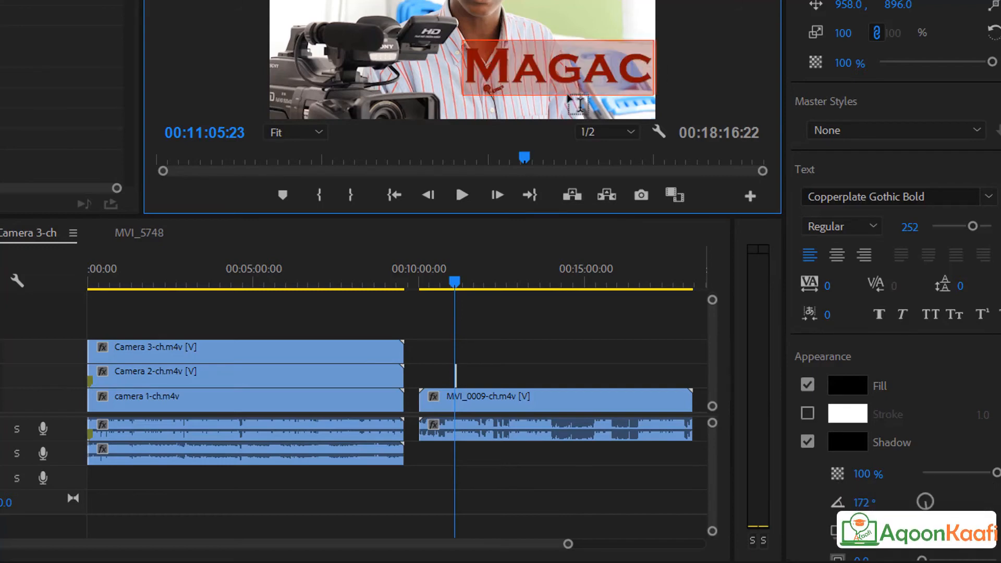
click(843, 390)
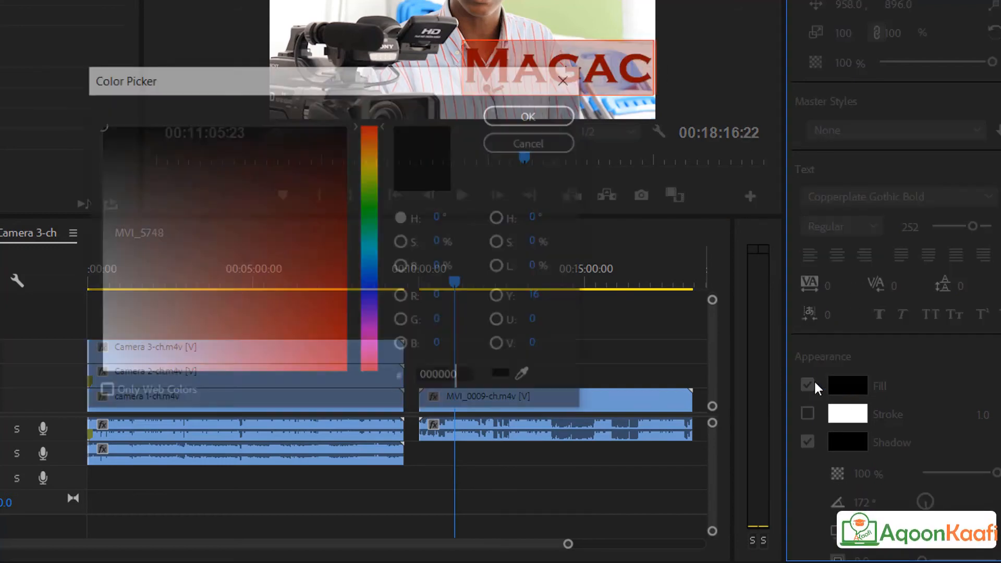
click(346, 373)
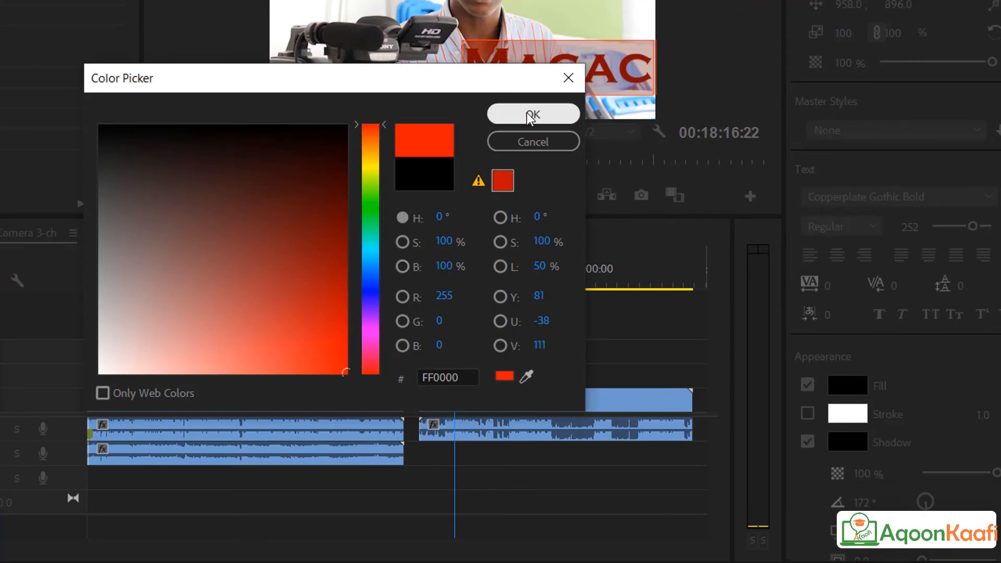
click(529, 115)
click(854, 395)
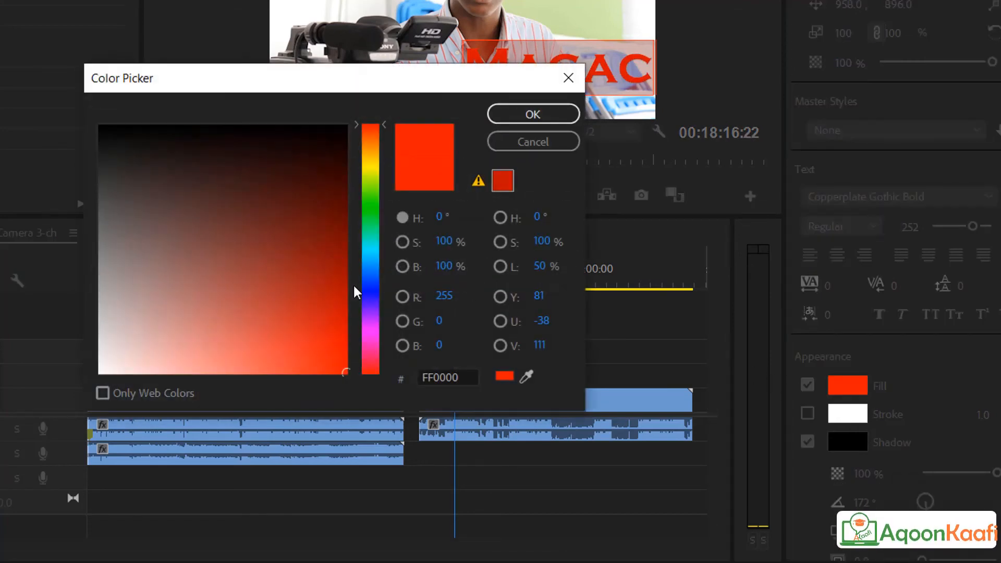
click(371, 285)
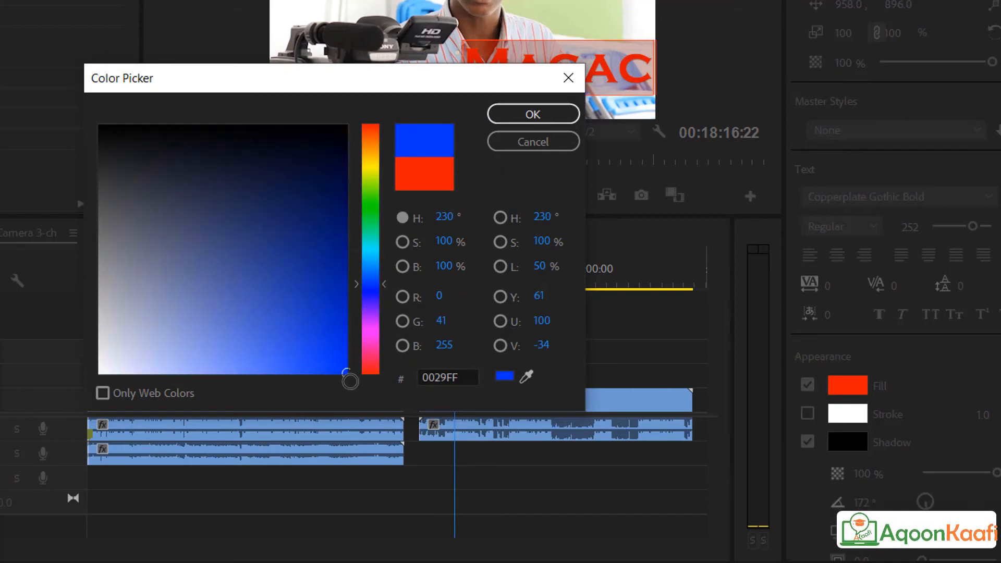
click(509, 117)
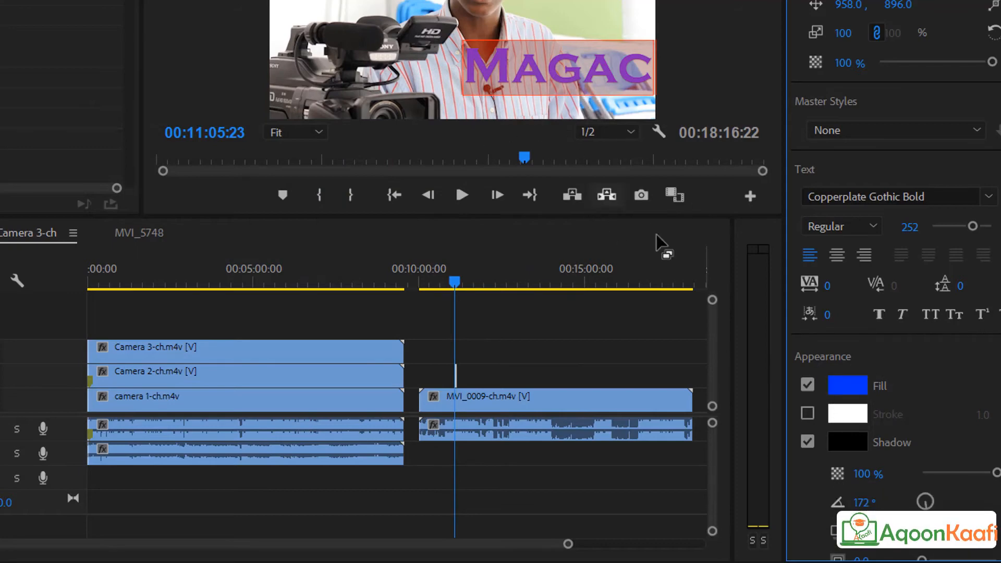
Enable a stroke on the Magac text, color it green 00A318 and set its width to 43.
click(807, 413)
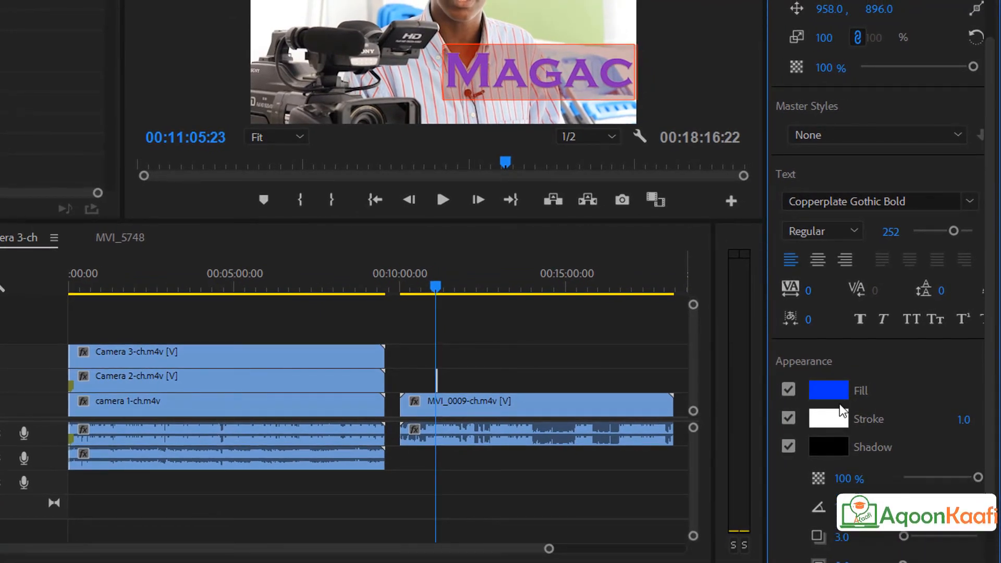
click(829, 419)
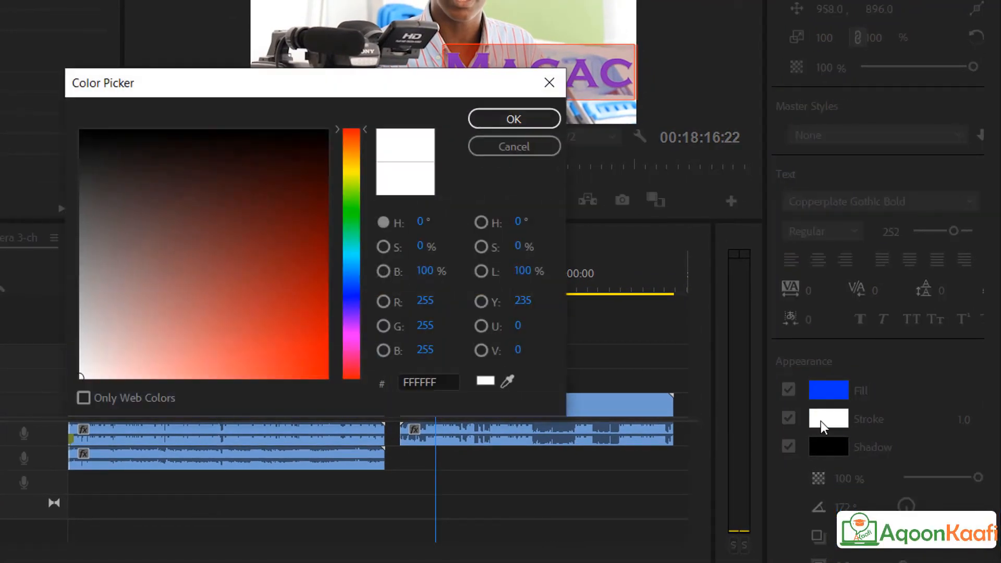
click(359, 215)
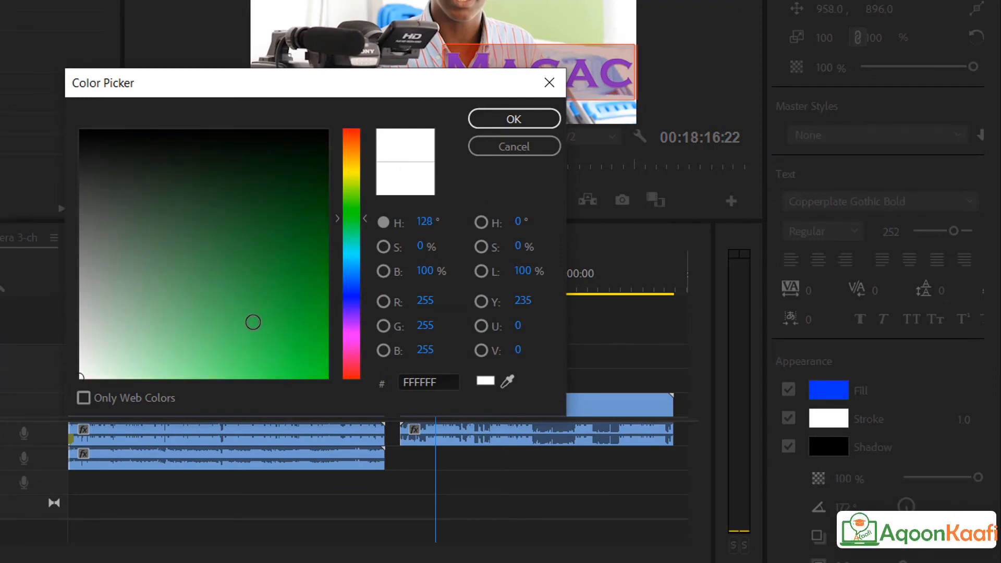
mouse_move(253, 323)
mouse_down()
mouse_move(346, 393)
mouse_move(313, 312)
mouse_move(326, 289)
mouse_up()
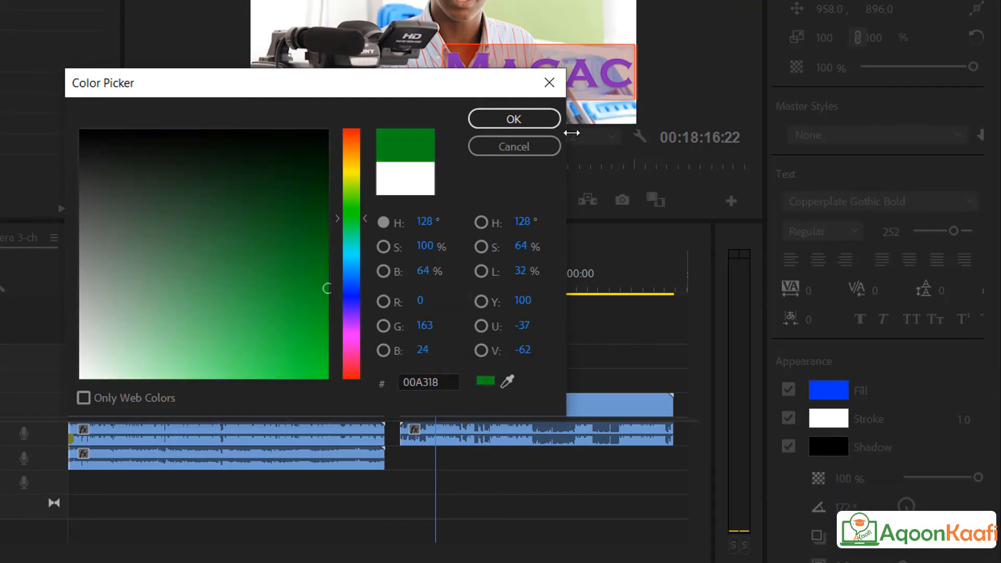
click(539, 125)
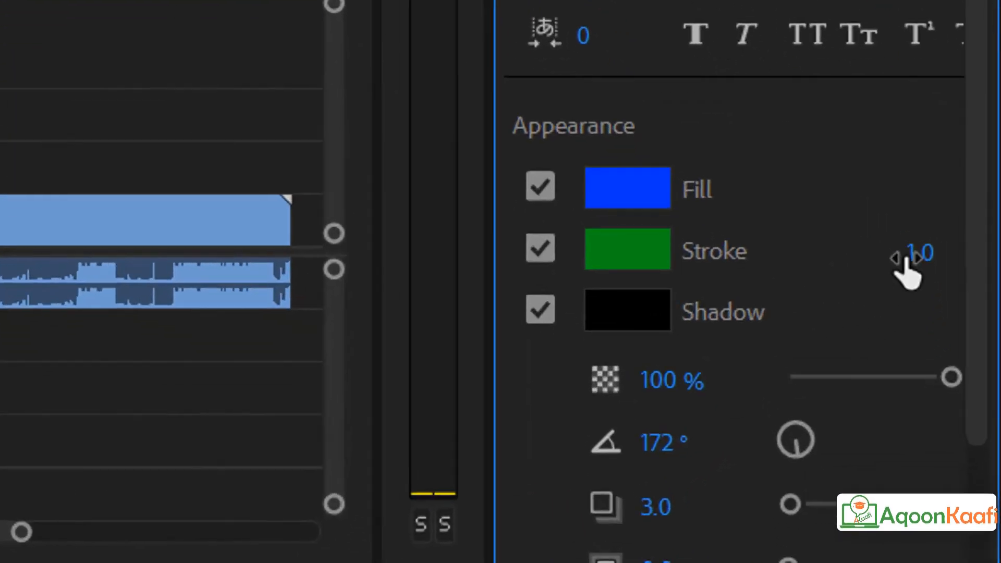
mouse_move(907, 260)
mouse_down()
mouse_move(990, 261)
mouse_move(834, 230)
mouse_up()
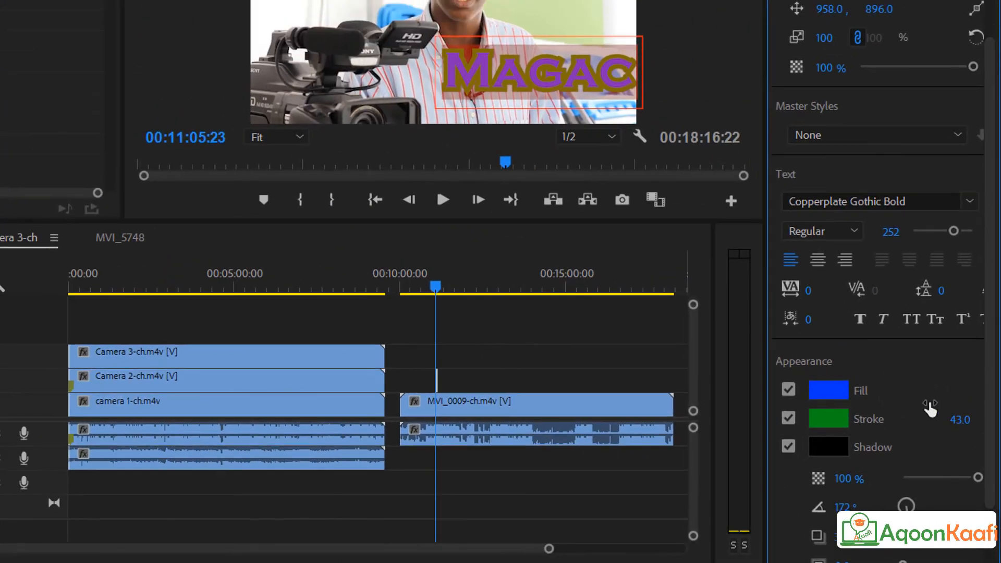
Reselect all of the Magac text and change its fill color to orange FFB200.
click(513, 78)
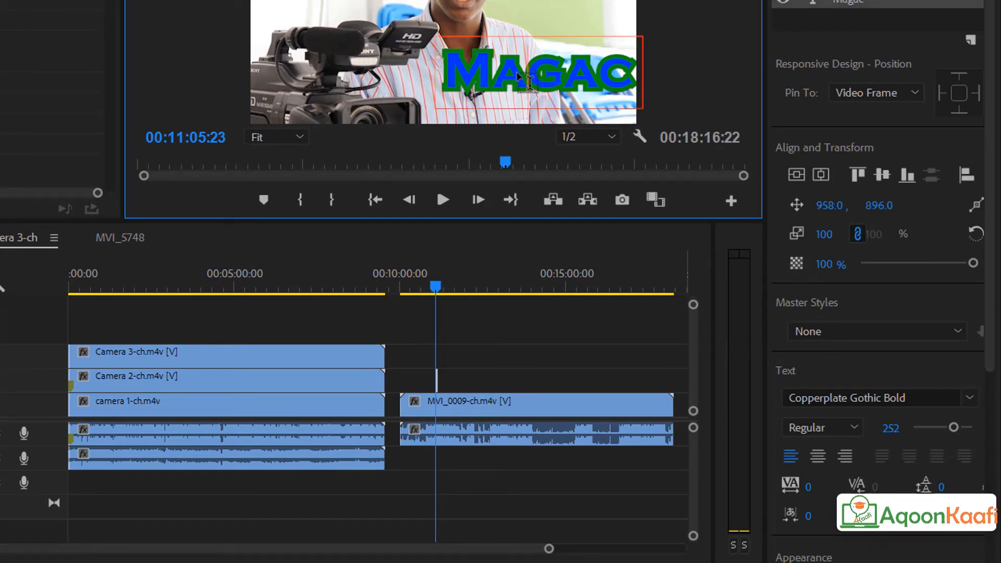
double_click(537, 76)
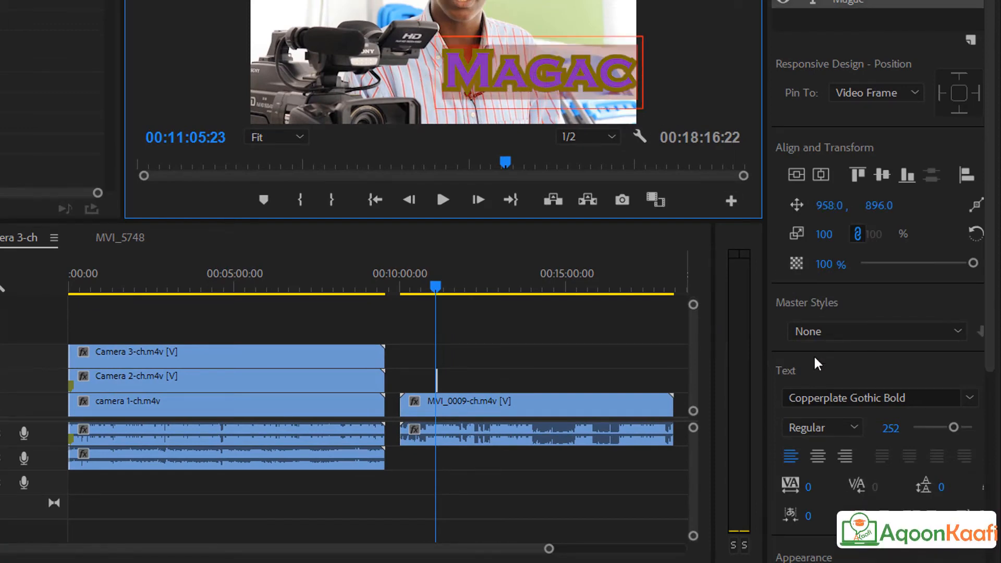
scroll(818, 364, down, 5)
click(819, 314)
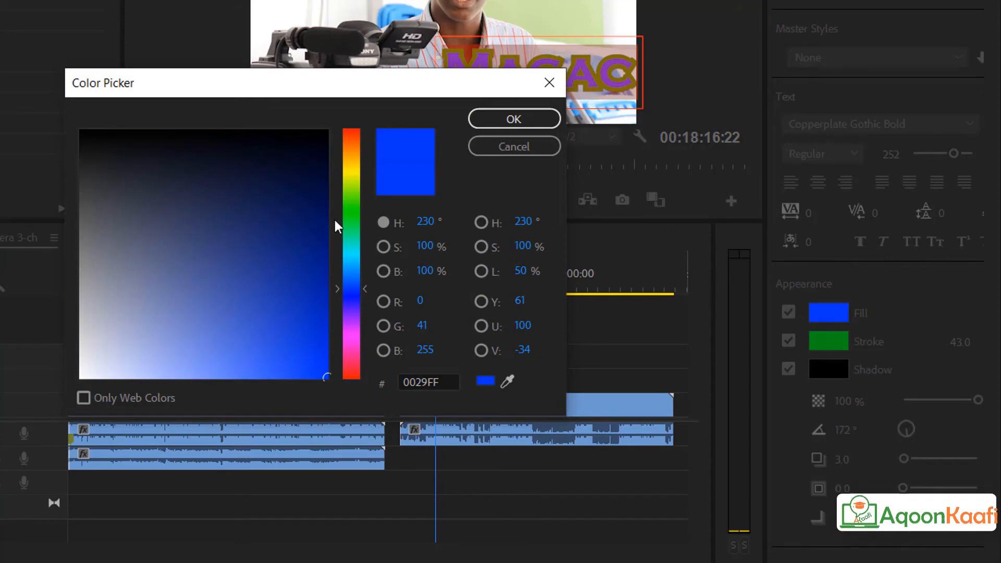
drag(353, 160, 354, 159)
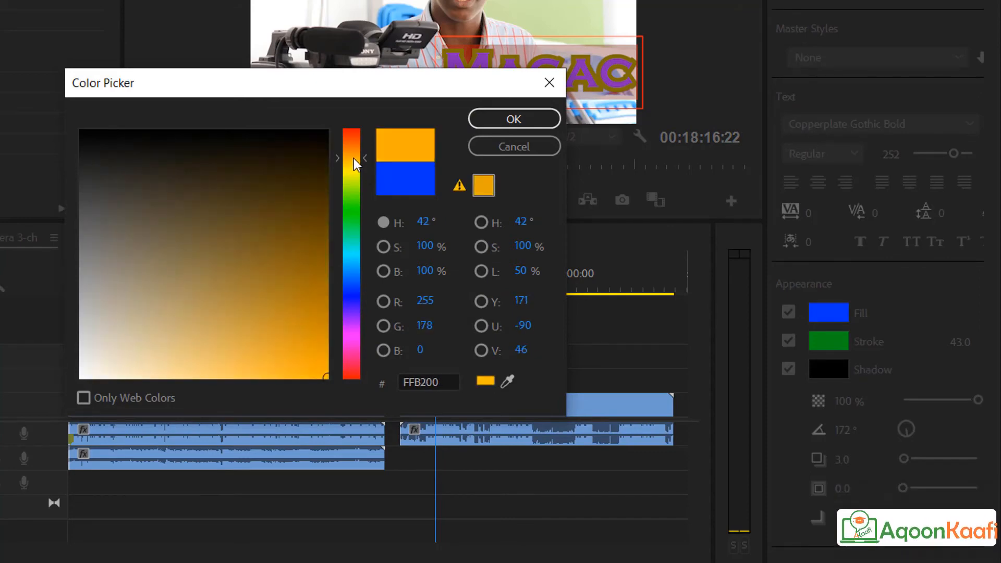
click(493, 124)
Change the Magac text's stroke color to black, 000000, and deselect the text.
click(825, 342)
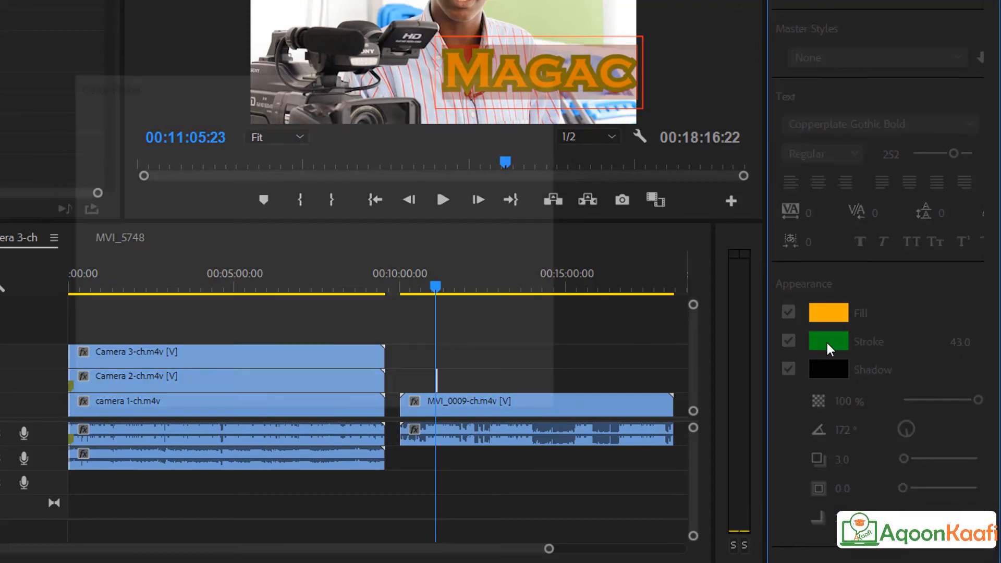
drag(270, 193, 307, 110)
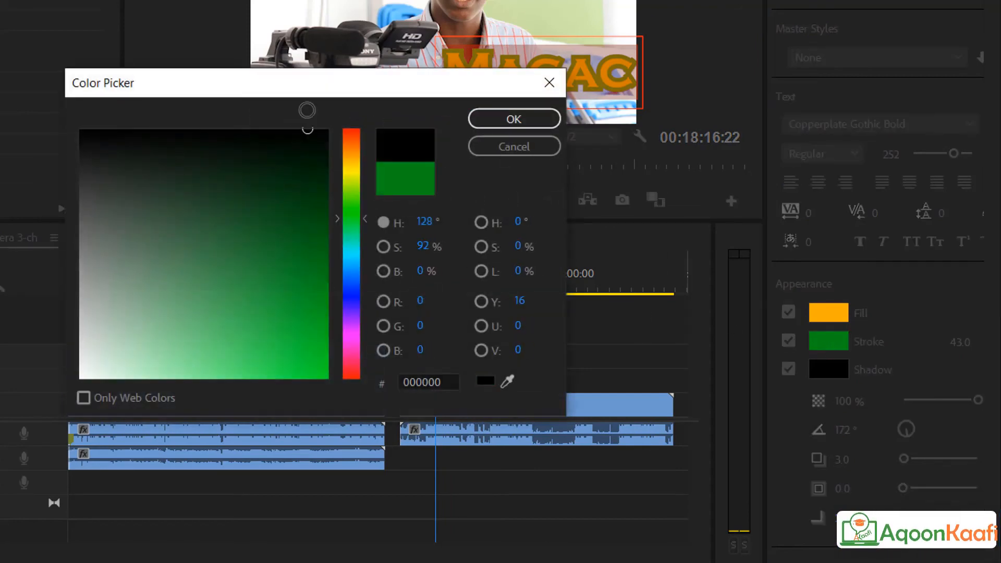
click(537, 116)
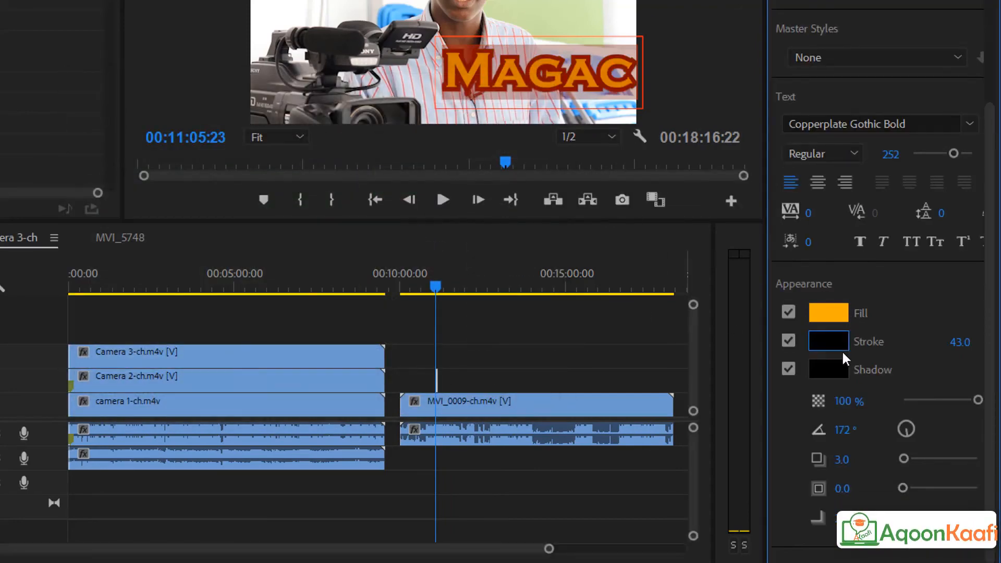
click(608, 323)
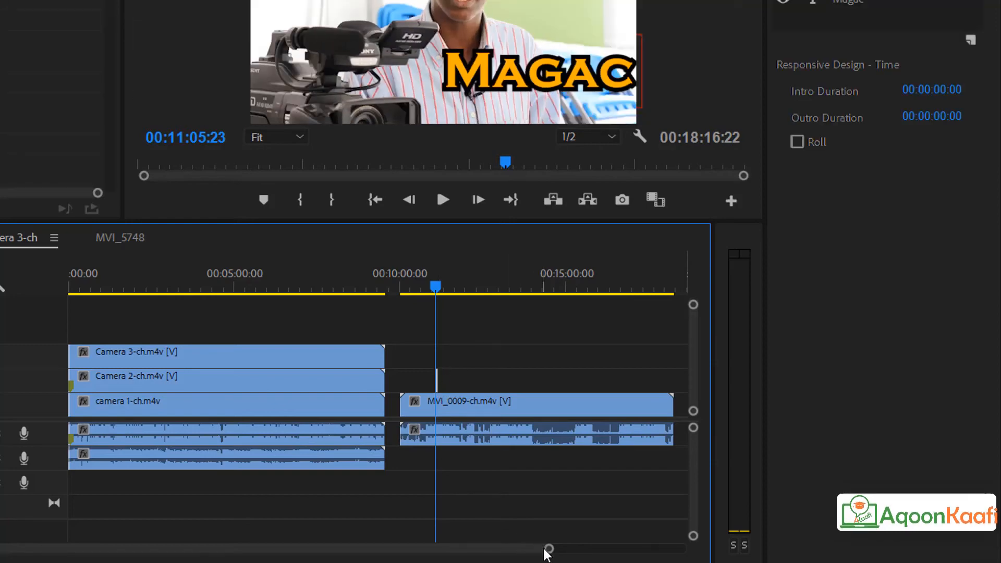
Select the Magac text layer of the title graphic and set its stroke width to 100.
mouse_move(547, 548)
mouse_down()
mouse_move(441, 559)
mouse_move(403, 353)
mouse_up()
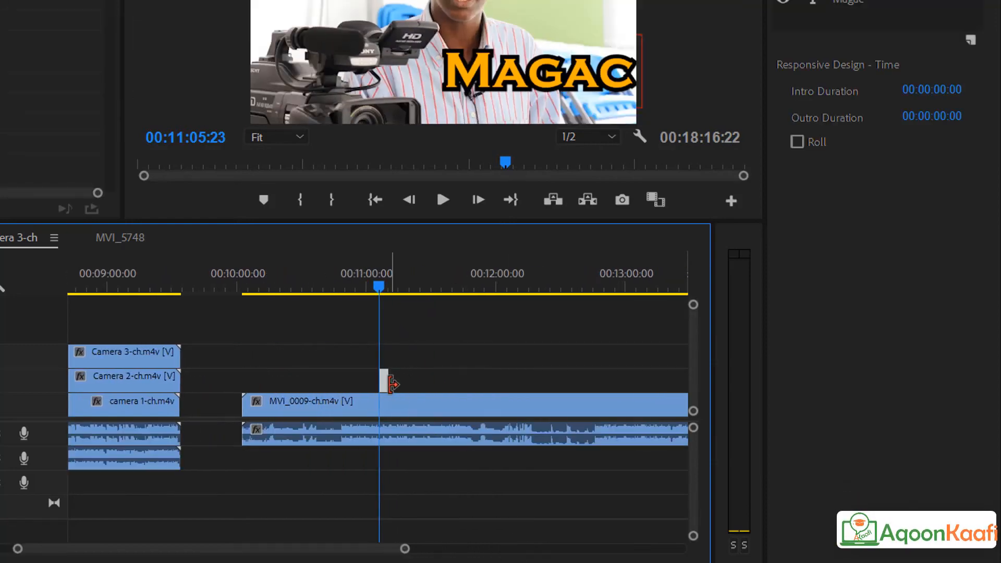
click(853, 2)
scroll(947, 148, down, 2)
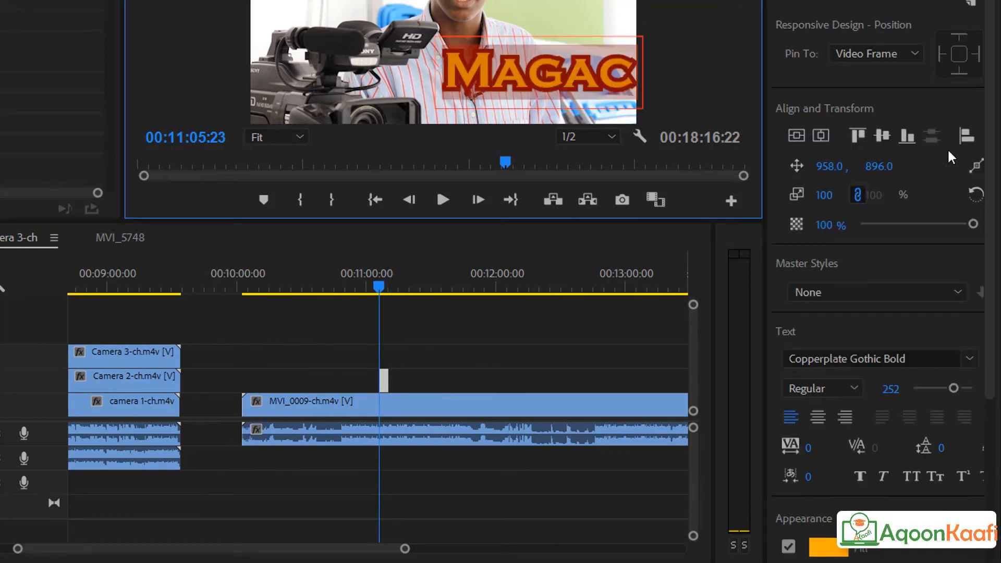
scroll(947, 149, down, 3)
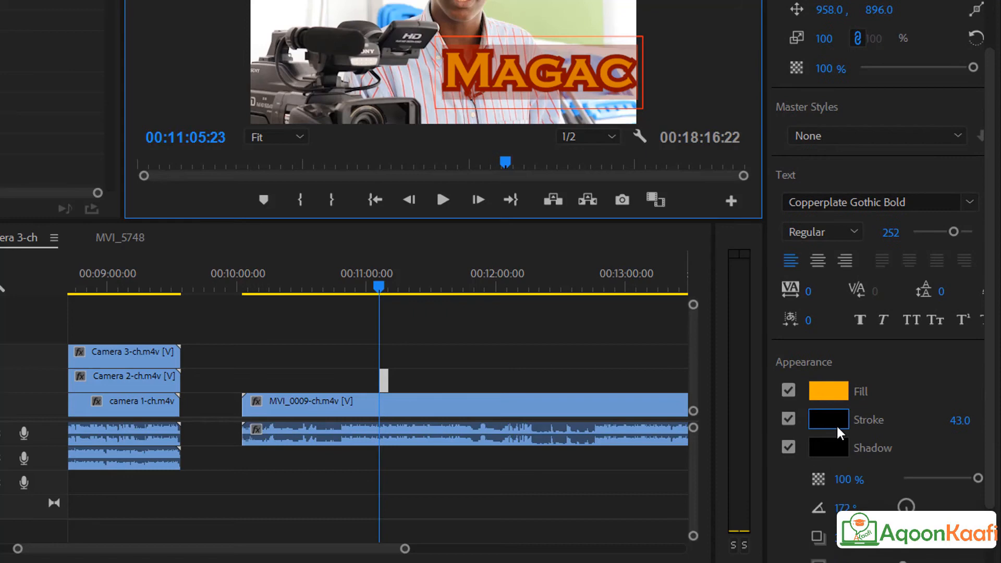
click(960, 420)
text(100)
key(Return)
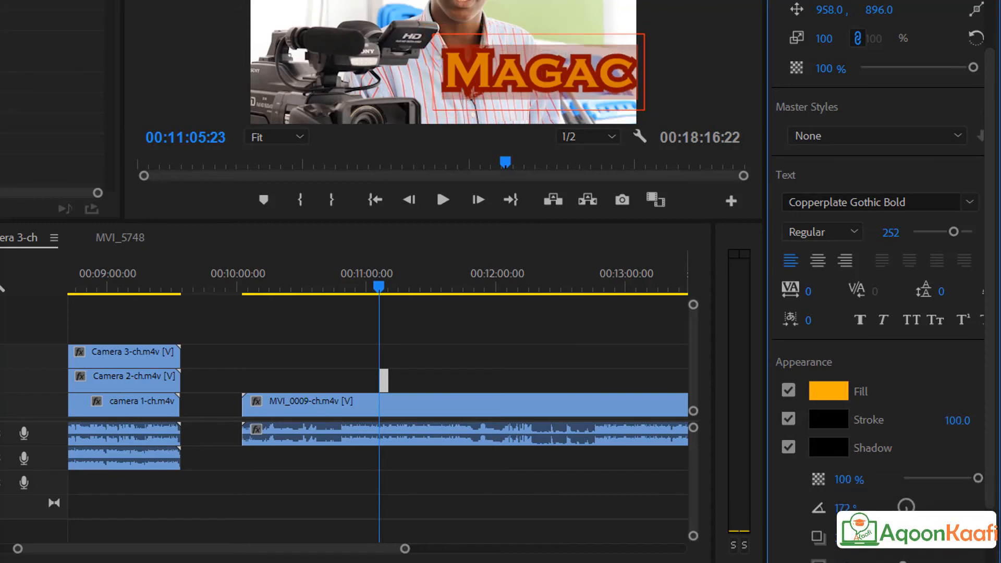
Reduce the Magac text's stroke width to 1 and turn the stroke off.
mouse_move(957, 420)
mouse_down()
mouse_move(914, 420)
mouse_move(955, 422)
mouse_up()
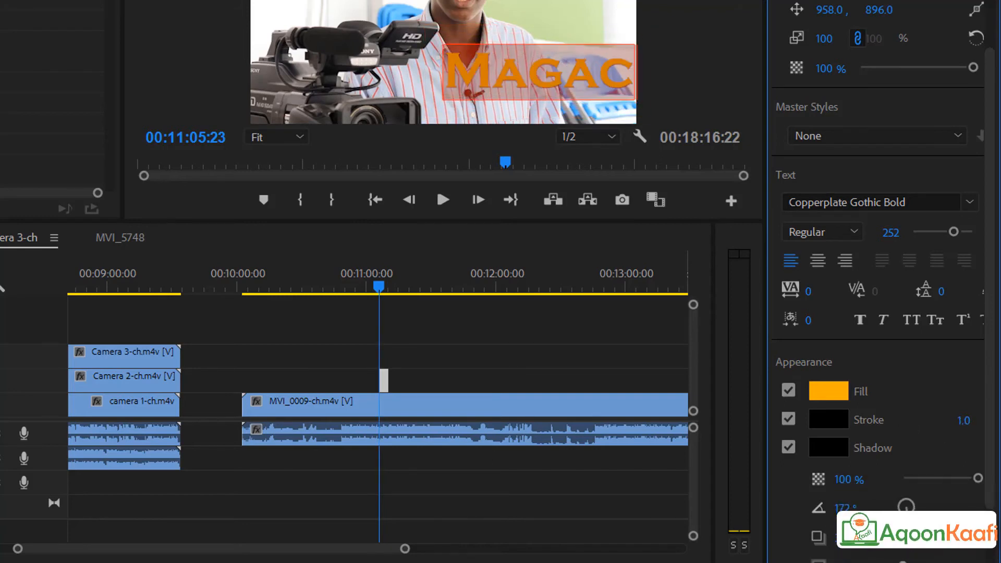
click(965, 421)
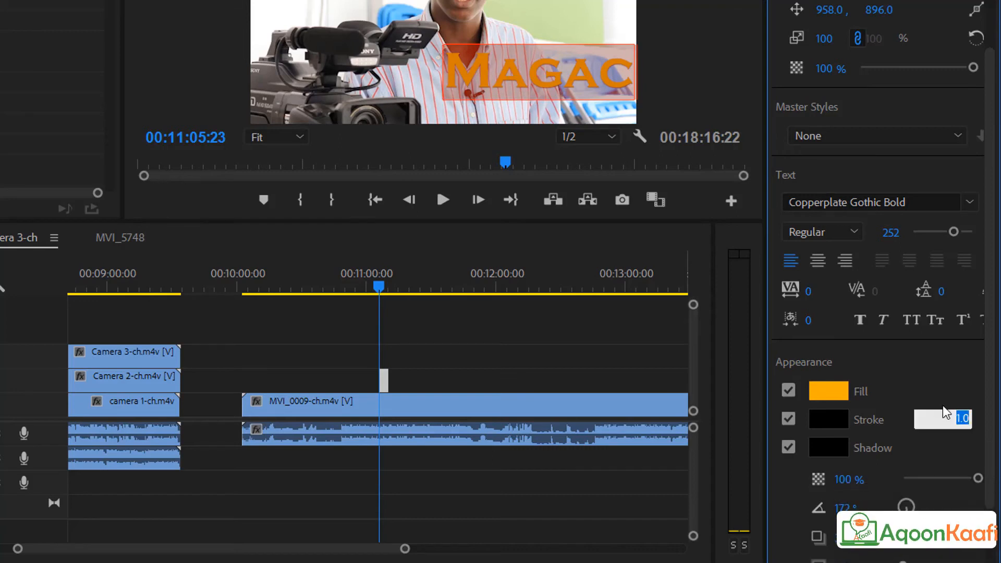
click(790, 421)
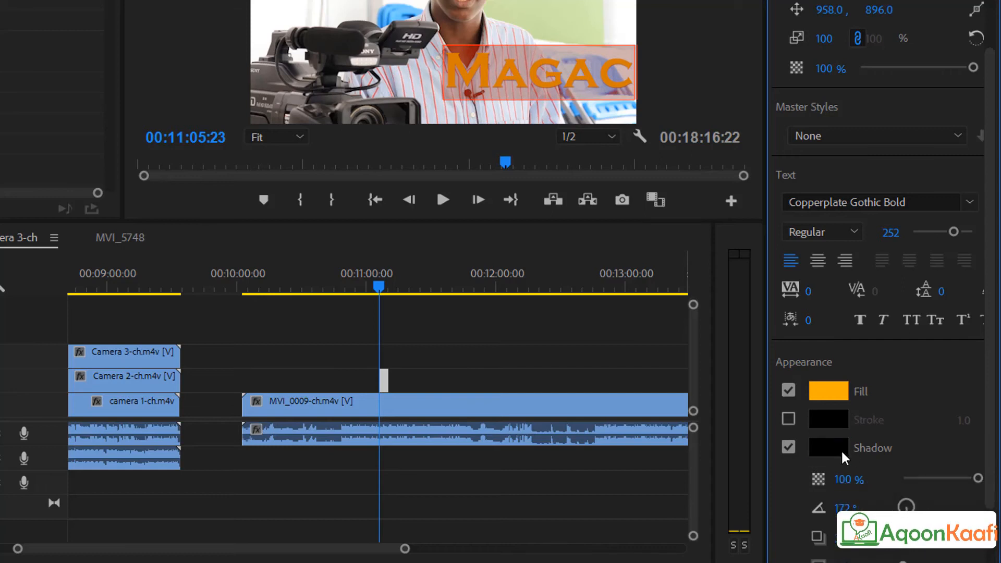
Keep black, 000000, as the shadow color, reduce the shadow distance to 0 and deselect the title.
click(826, 448)
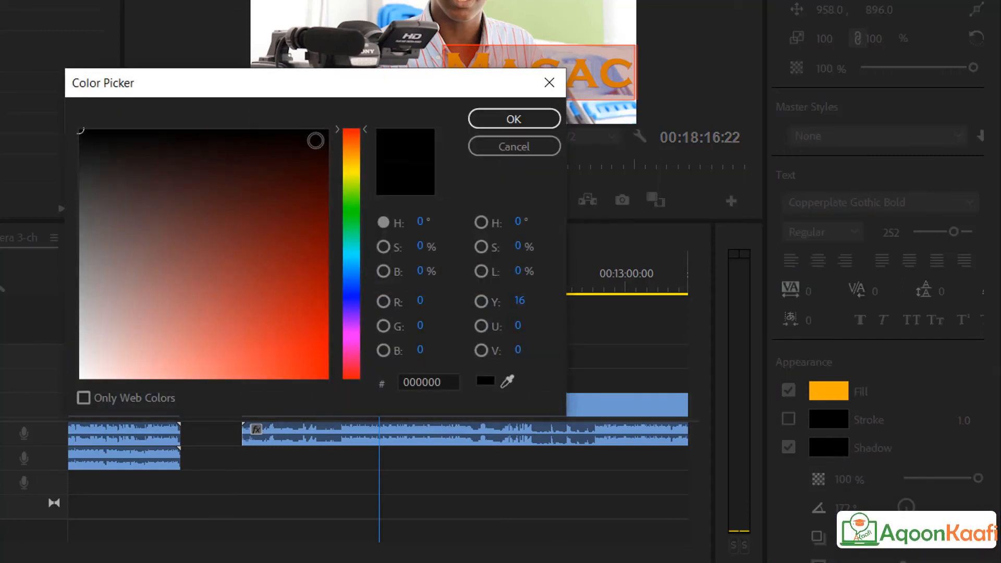
click(514, 121)
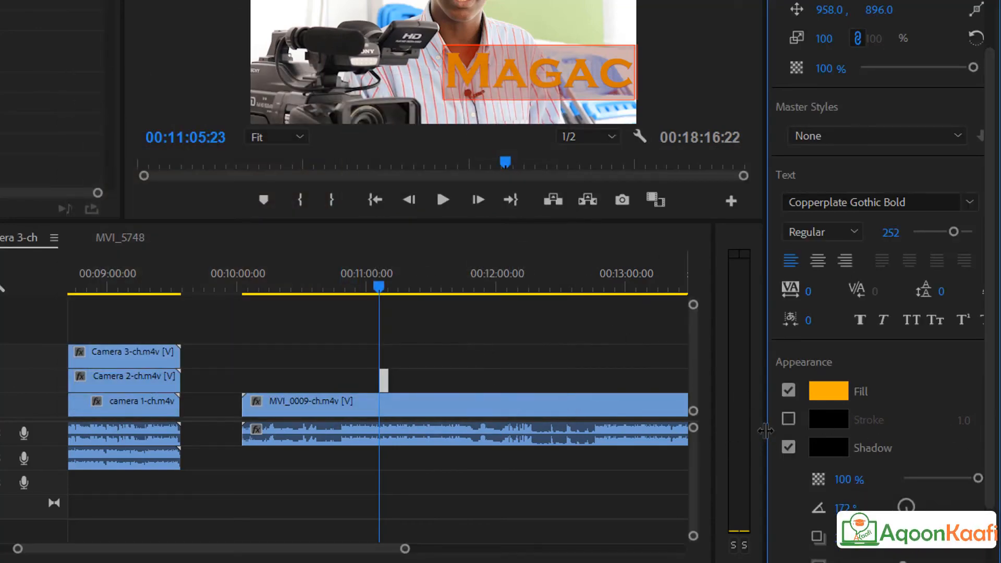
drag(765, 432, 713, 432)
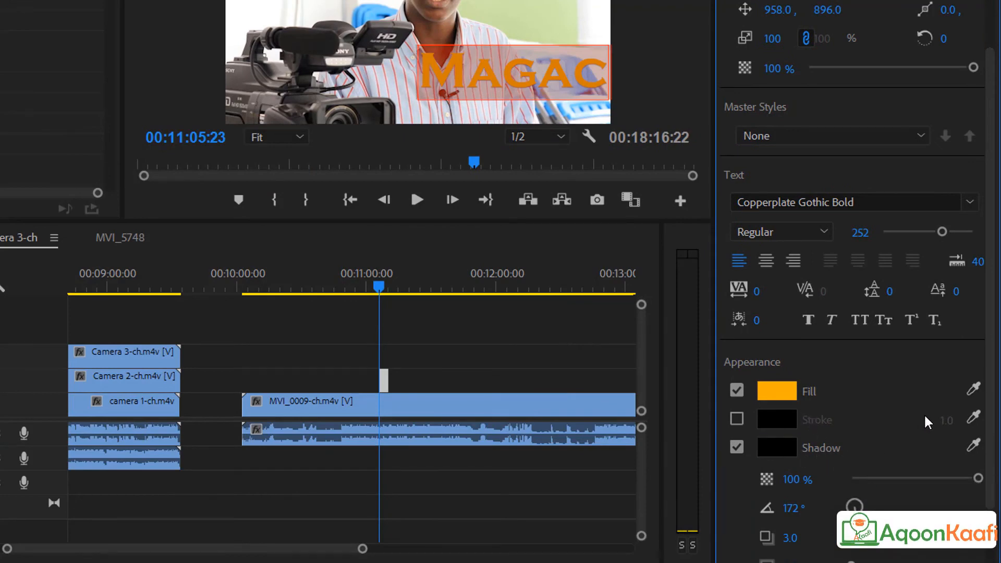
scroll(924, 414, down, 3)
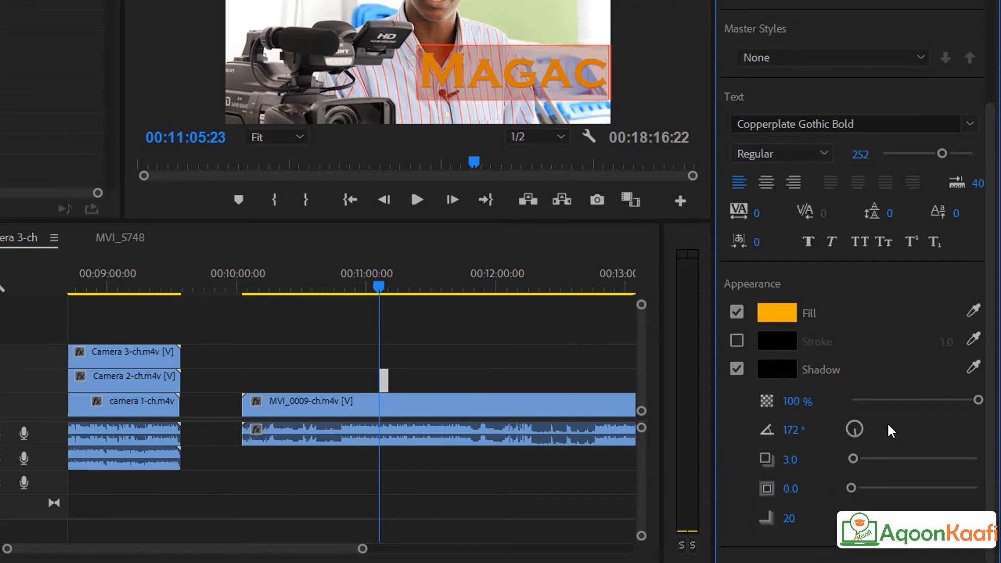
drag(852, 458, 819, 446)
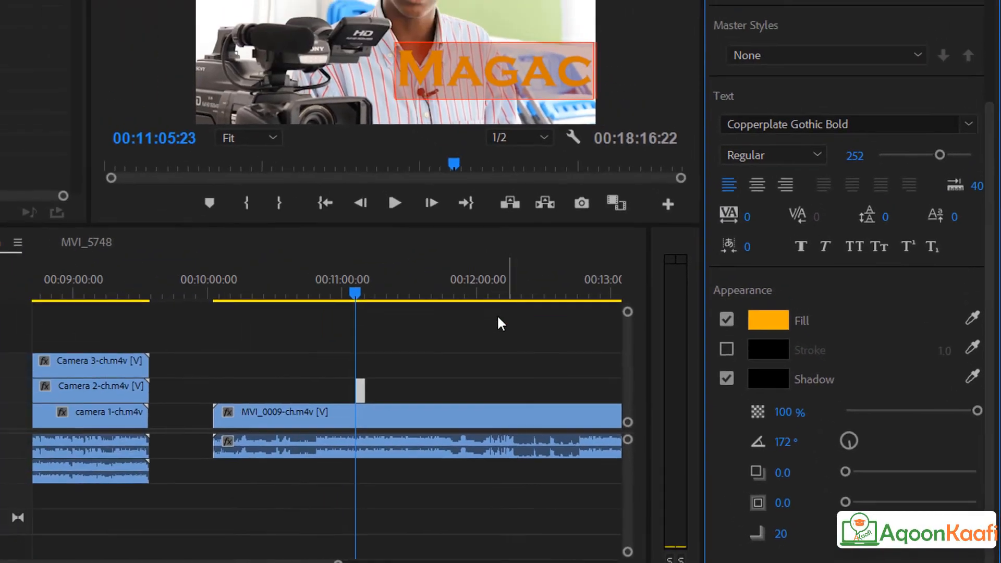
click(323, 248)
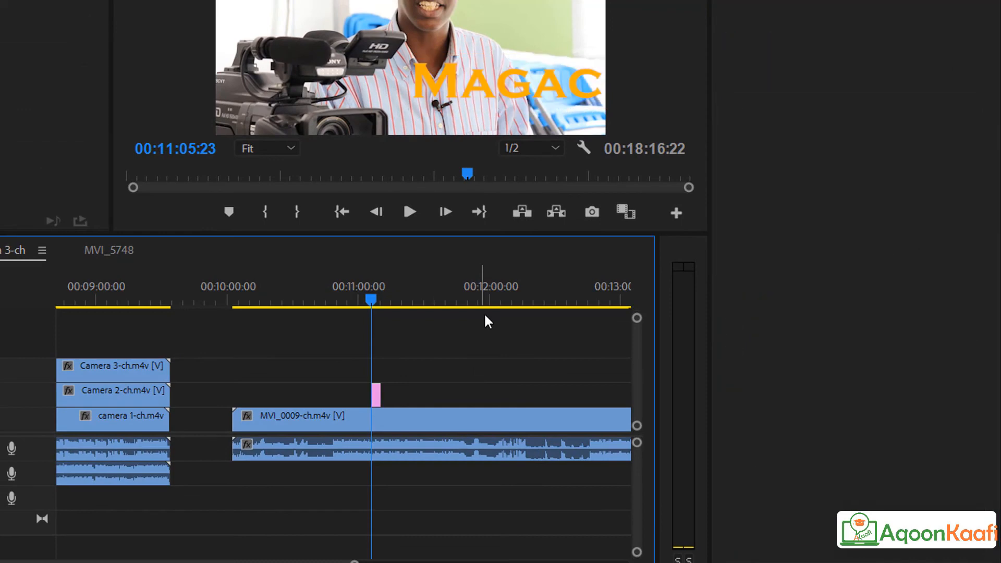
Reselect the Magac text and increase its shadow distance to 41.5.
click(516, 97)
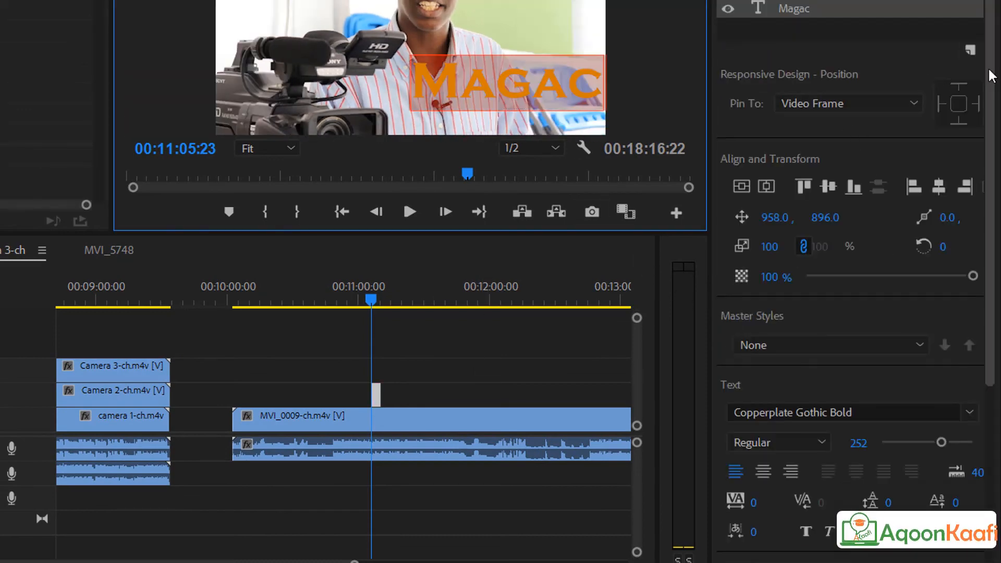
scroll(844, 108, down, 5)
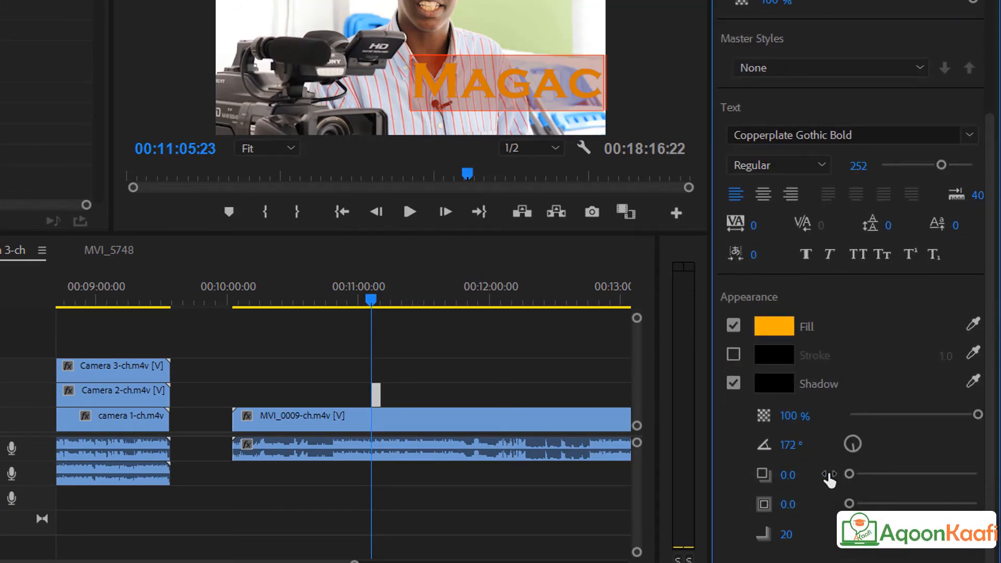
click(894, 472)
drag(885, 474, 812, 490)
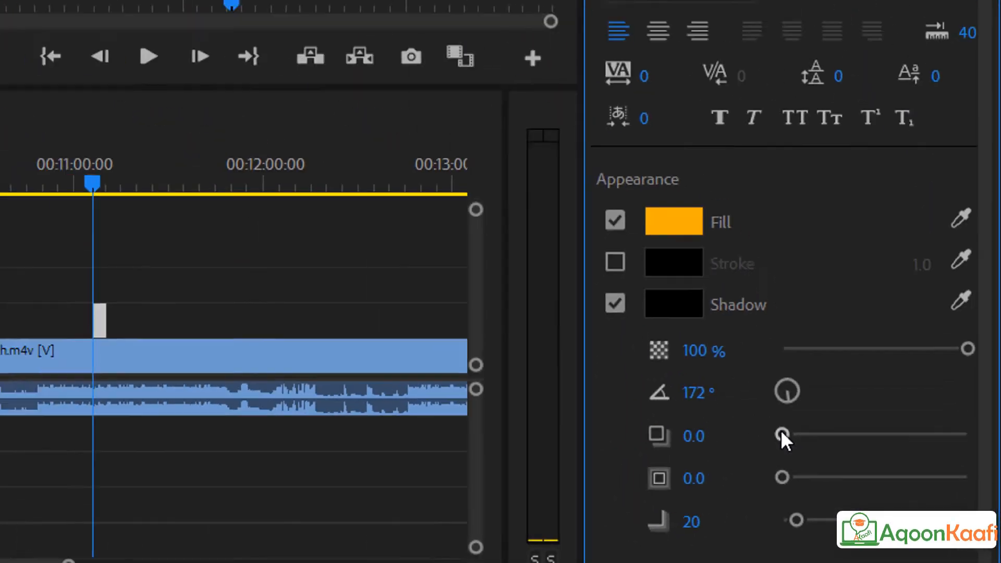
drag(781, 430, 798, 429)
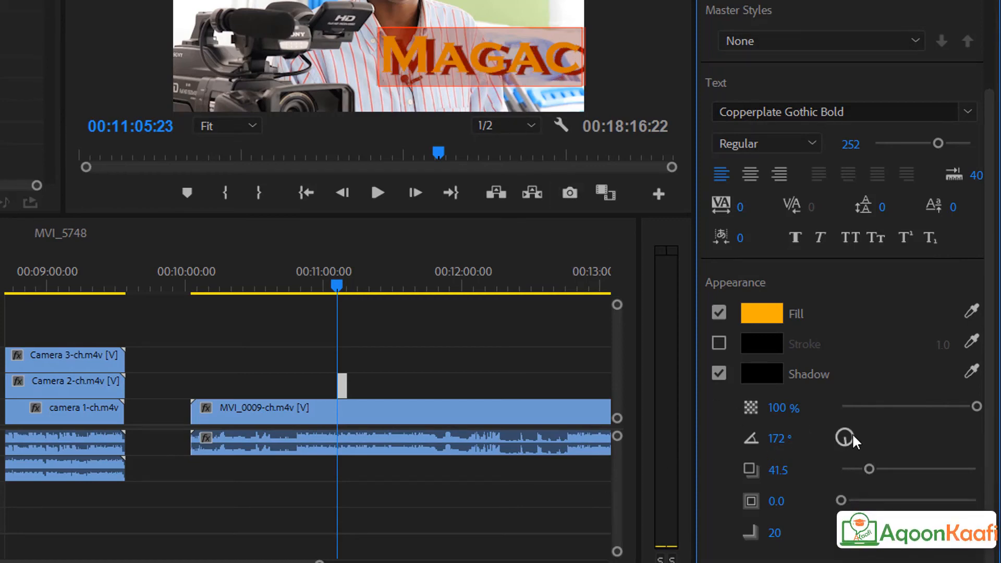
Increase the shadow distance to 116.9 and try several shadow angles, ending at -1x-125°.
drag(851, 433, 747, 440)
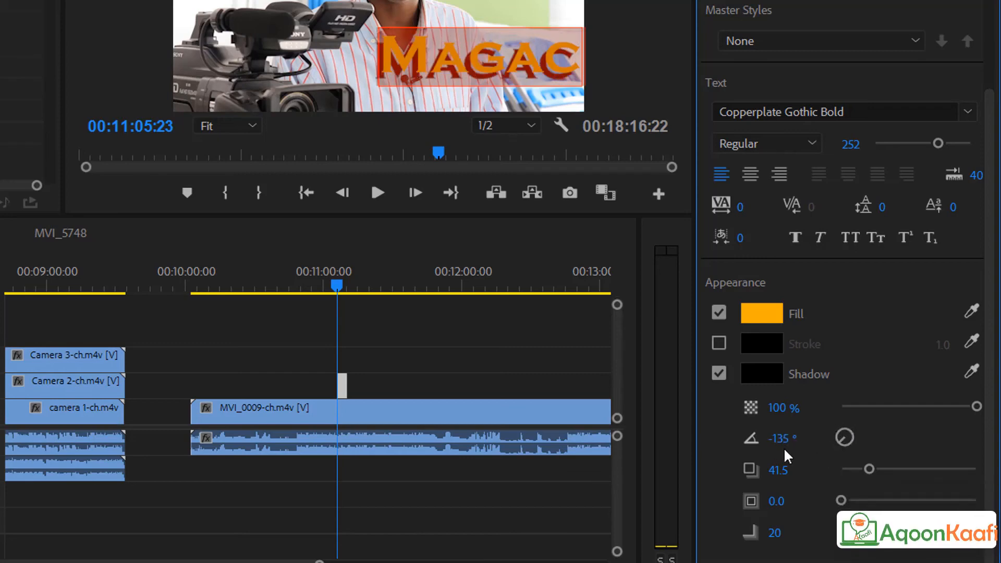
click(848, 428)
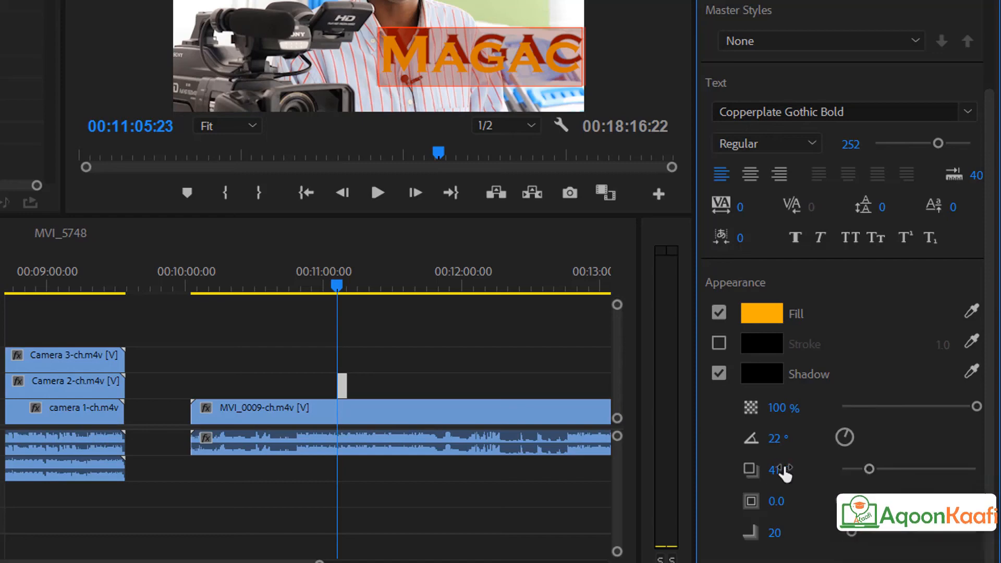
drag(869, 469, 920, 468)
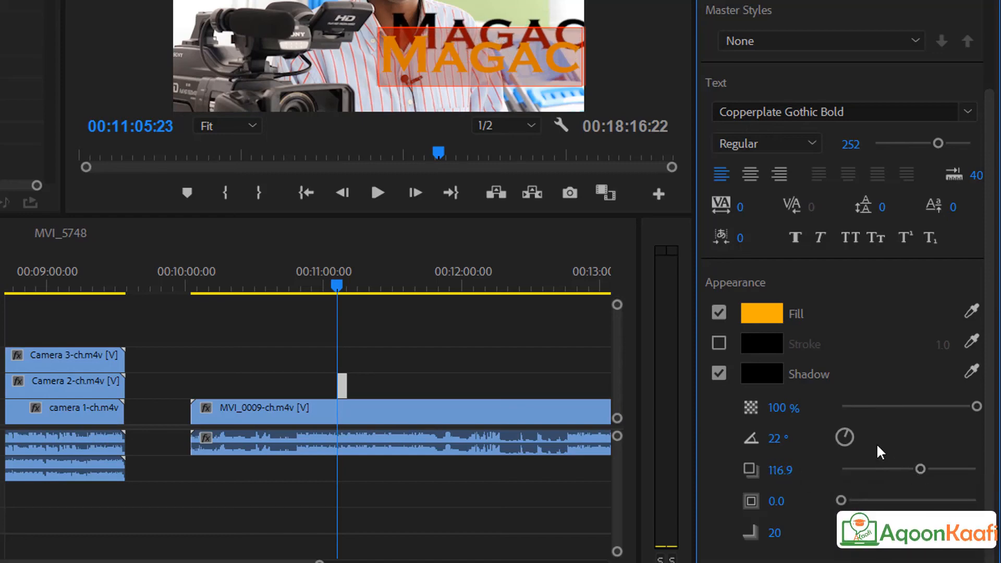
click(841, 436)
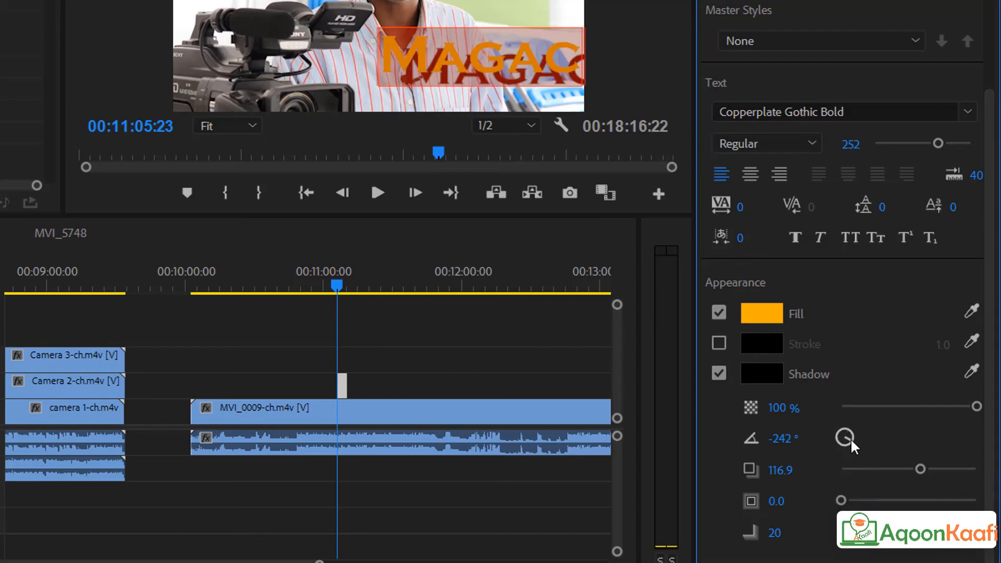
click(849, 427)
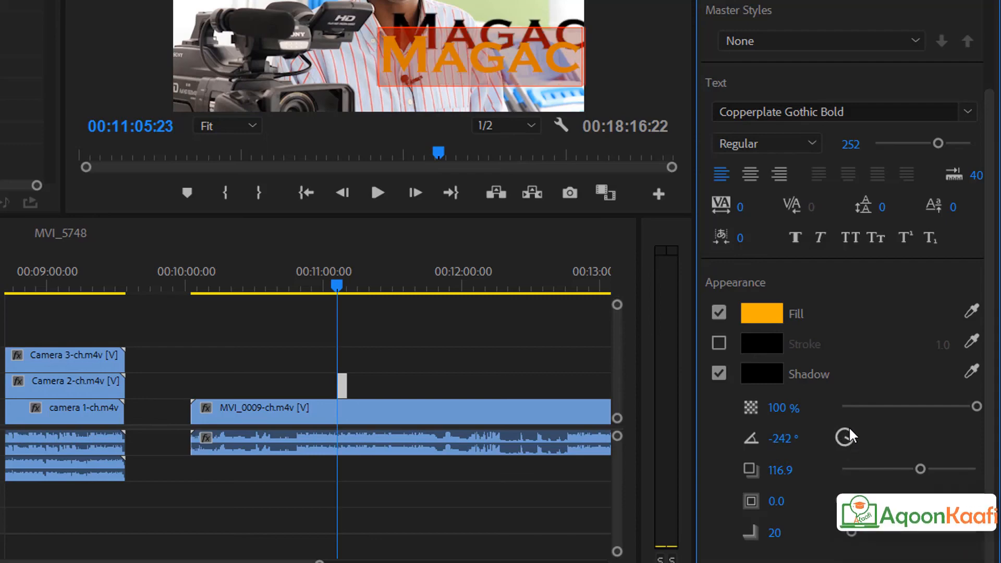
click(840, 439)
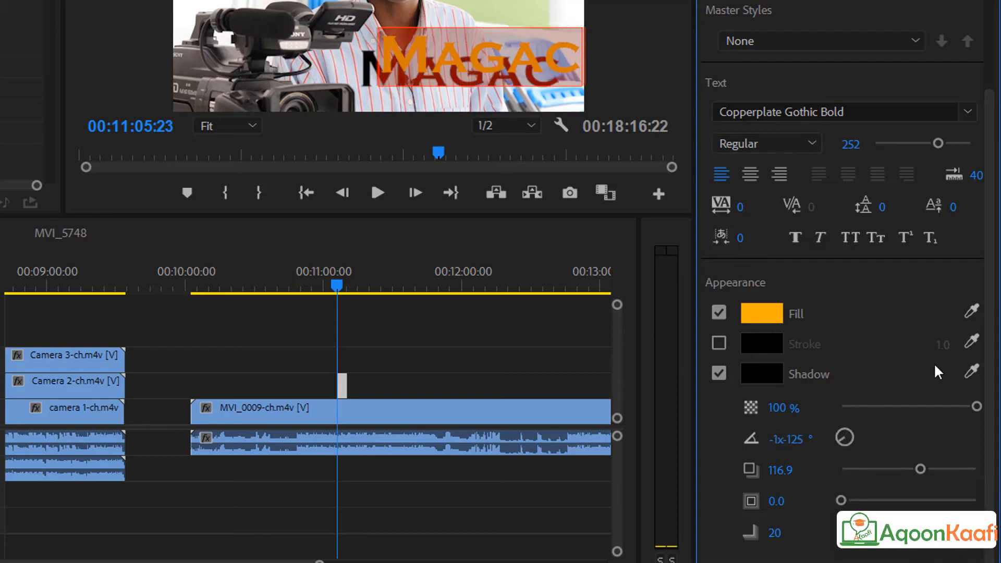
Try shadow opacities of 0%, 85% and 44% on the Magac text, and return the opacity to 100%.
drag(924, 407, 806, 402)
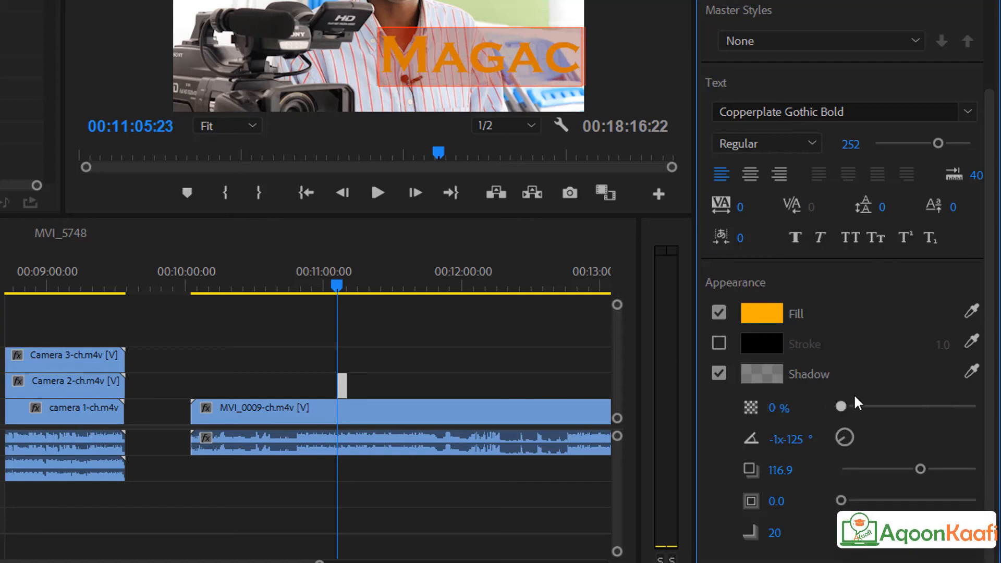
click(955, 395)
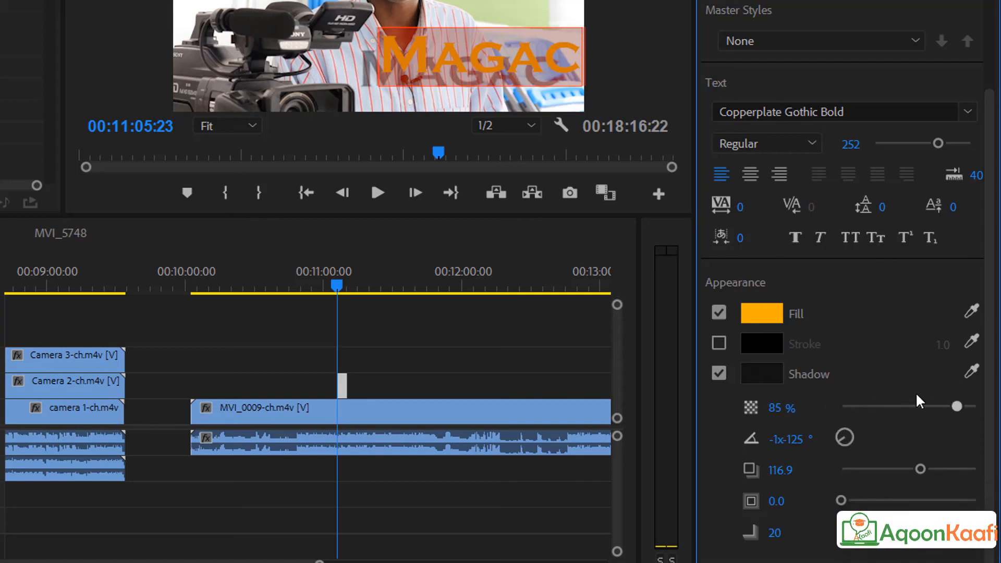
click(899, 406)
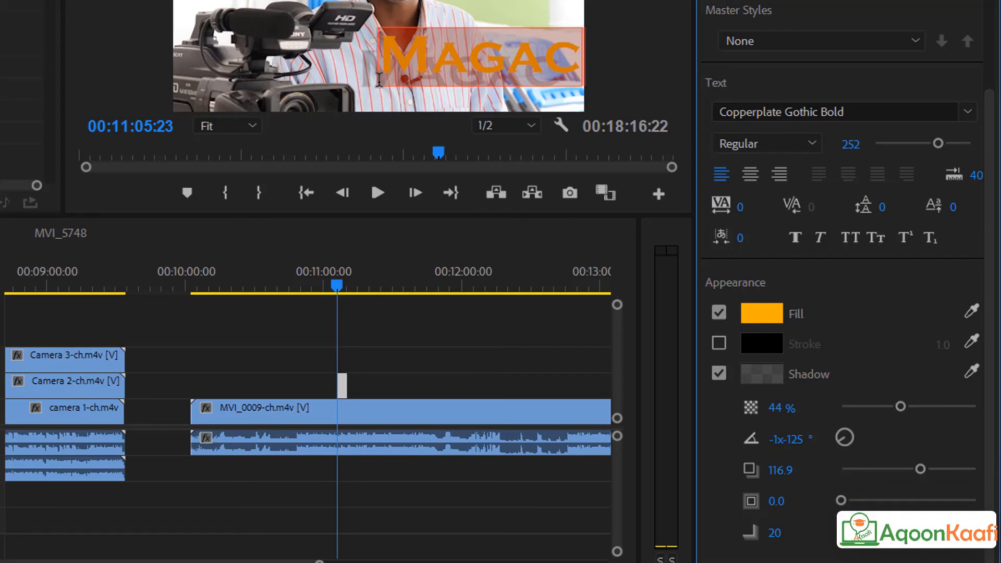
click(391, 101)
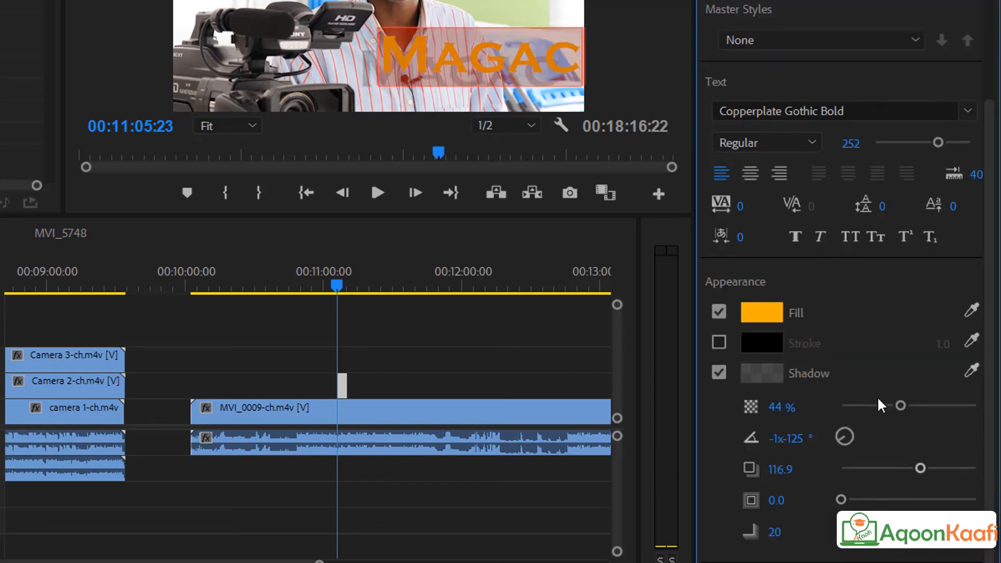
drag(900, 402, 977, 404)
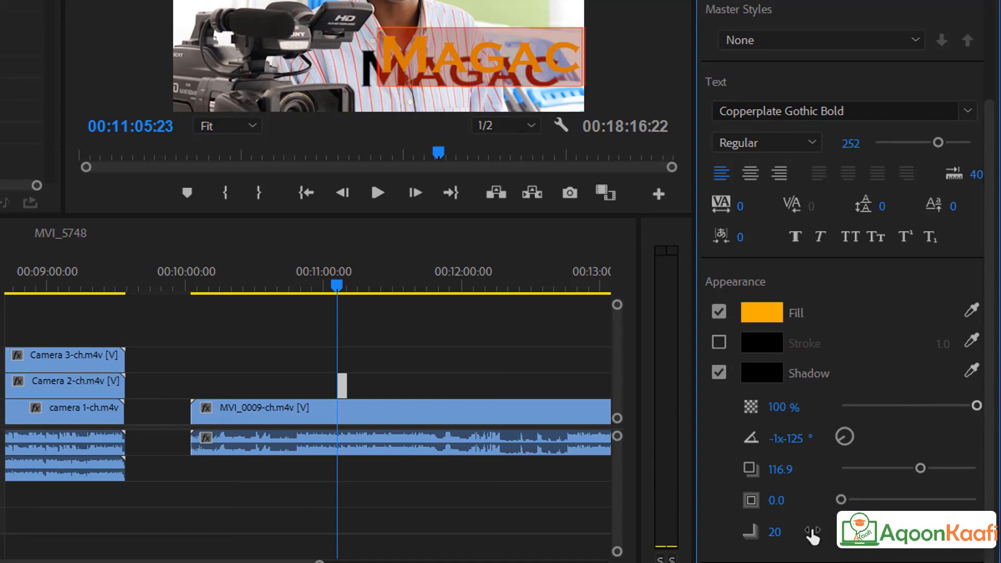
Set the shadow size to 29.2 and lower the shadow opacity to 49%.
mouse_move(841, 500)
mouse_down()
mouse_move(928, 490)
mouse_move(977, 499)
mouse_move(823, 508)
mouse_up()
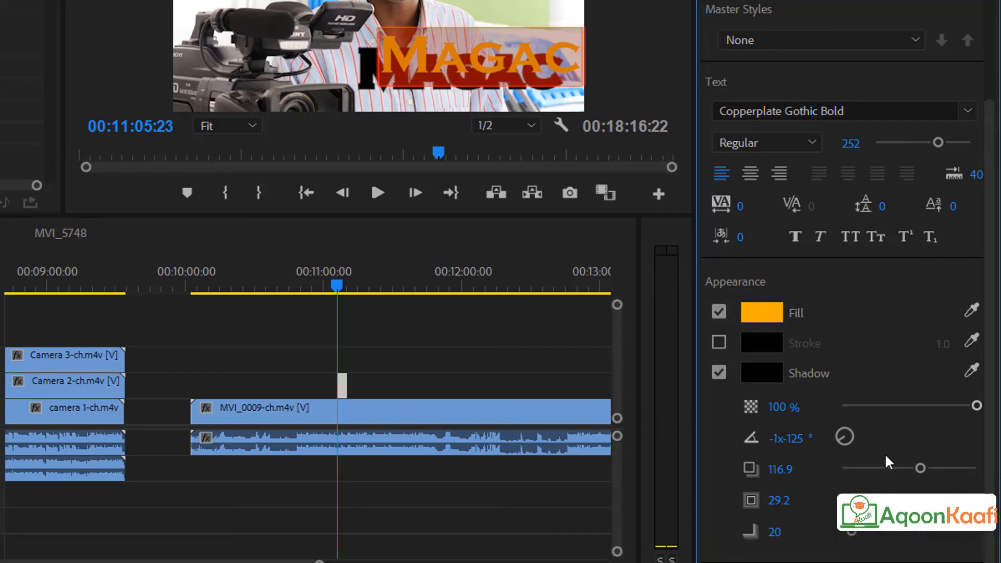
click(931, 405)
click(906, 405)
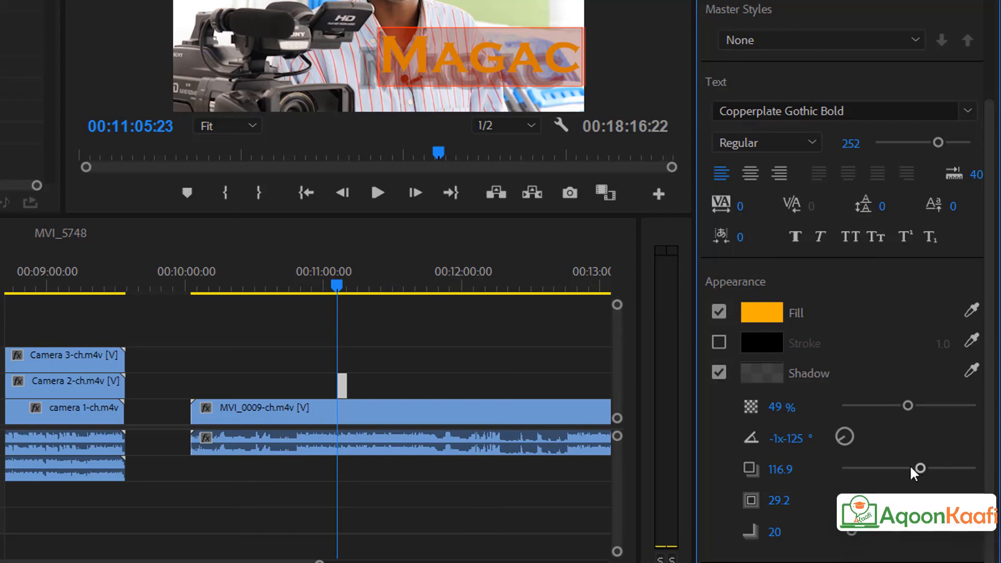
Reduce the shadow distance to 27.7, set its blur to 58 and deselect the text.
click(892, 468)
click(873, 466)
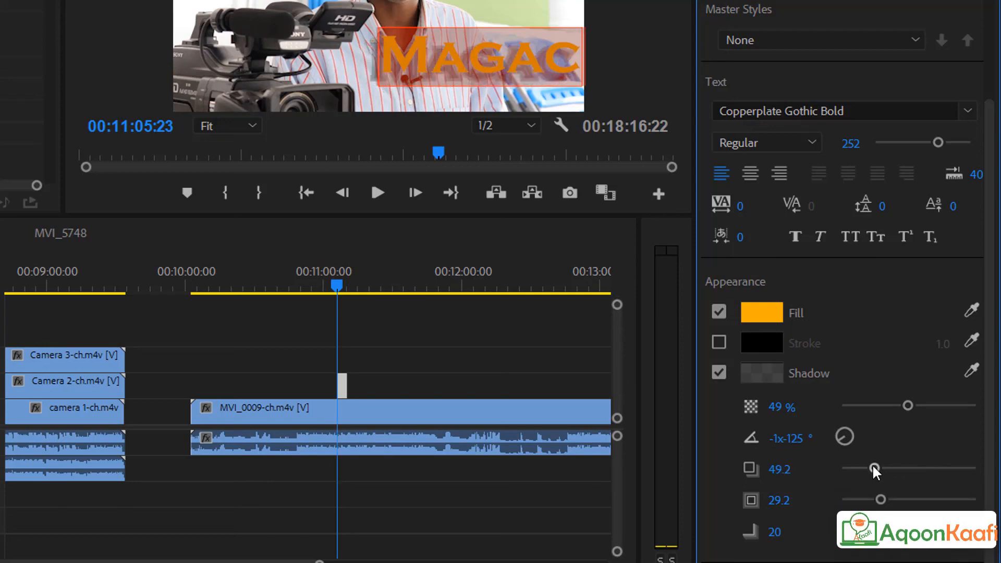
click(859, 468)
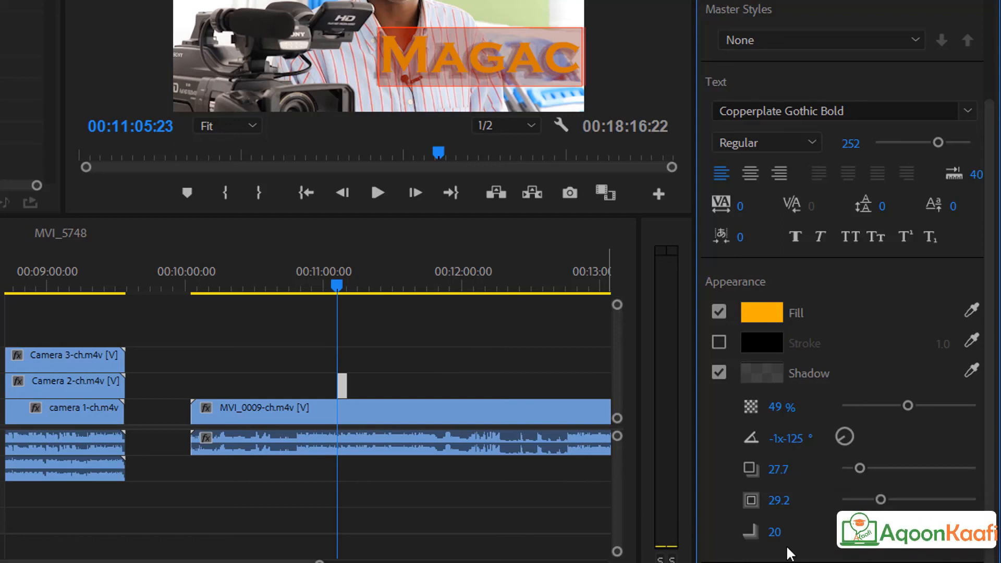
mouse_move(775, 531)
mouse_down()
mouse_move(894, 531)
mouse_move(764, 532)
mouse_up()
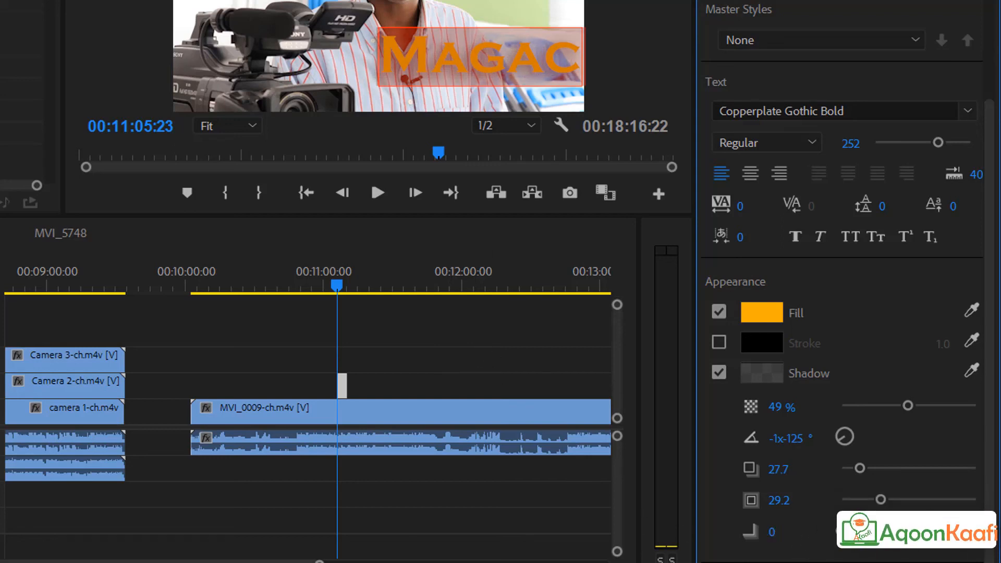
click(974, 531)
drag(975, 531, 787, 530)
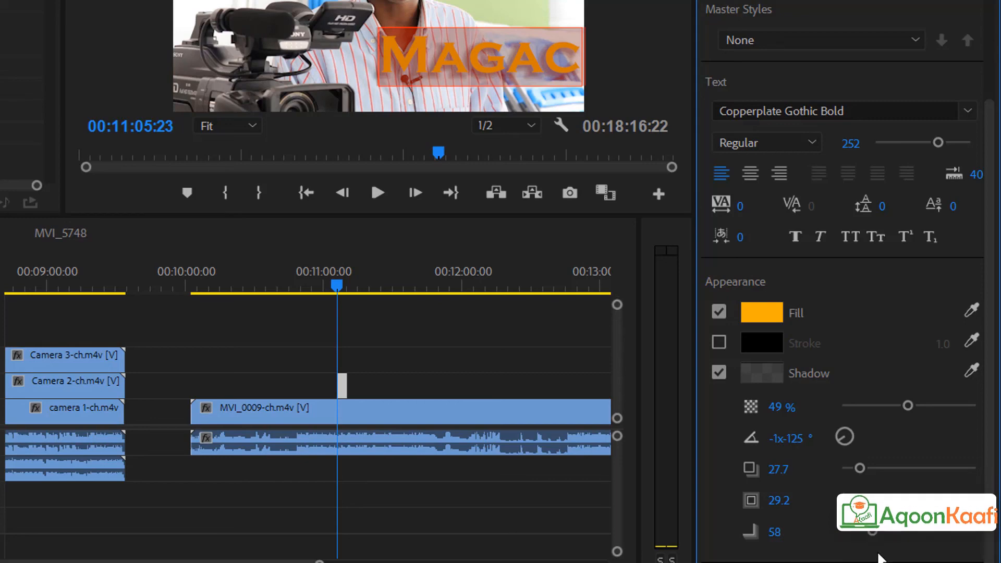
click(449, 490)
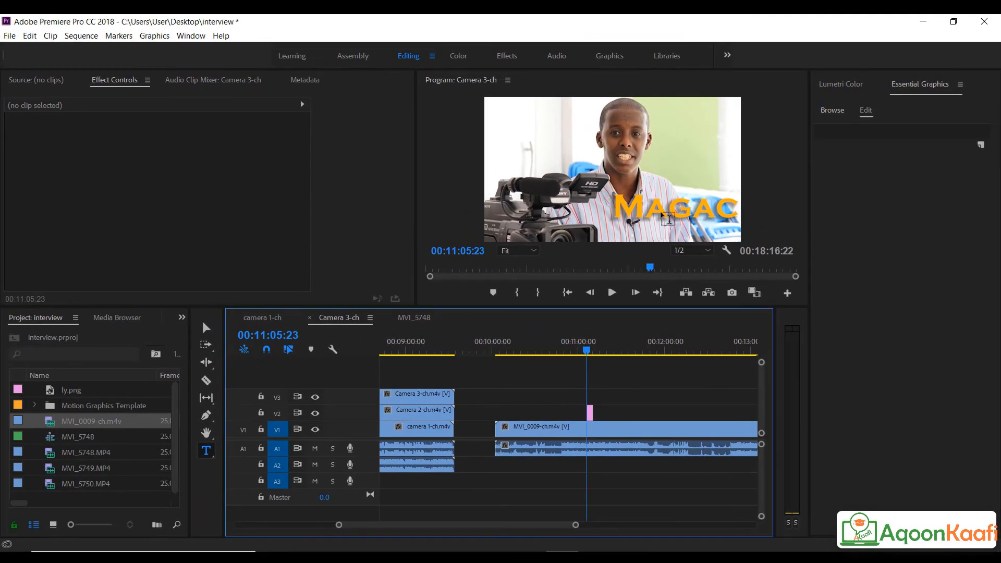
Check the Magac title in a full-screen preview and select its graphic clip on track V2.
click(666, 211)
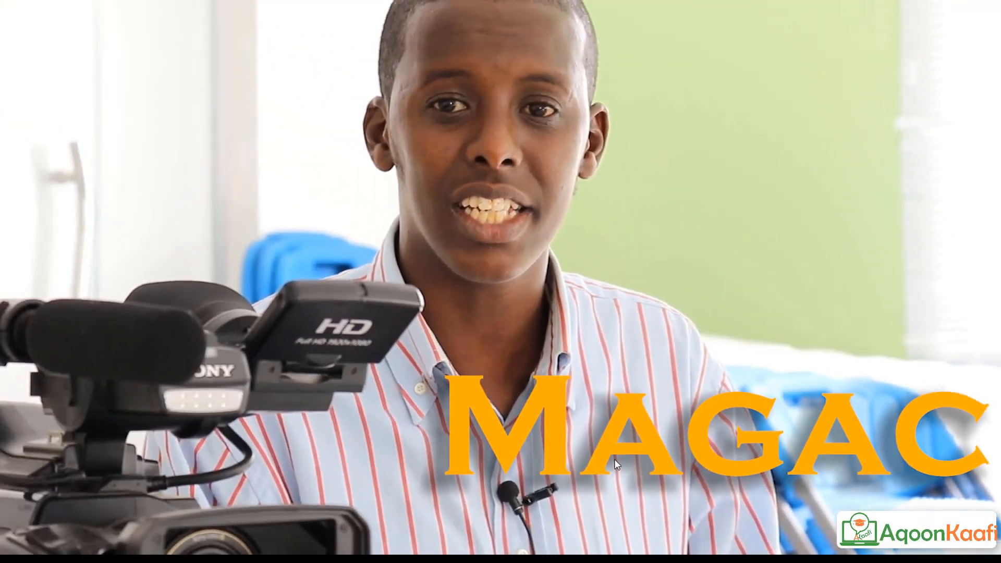
key(Escape)
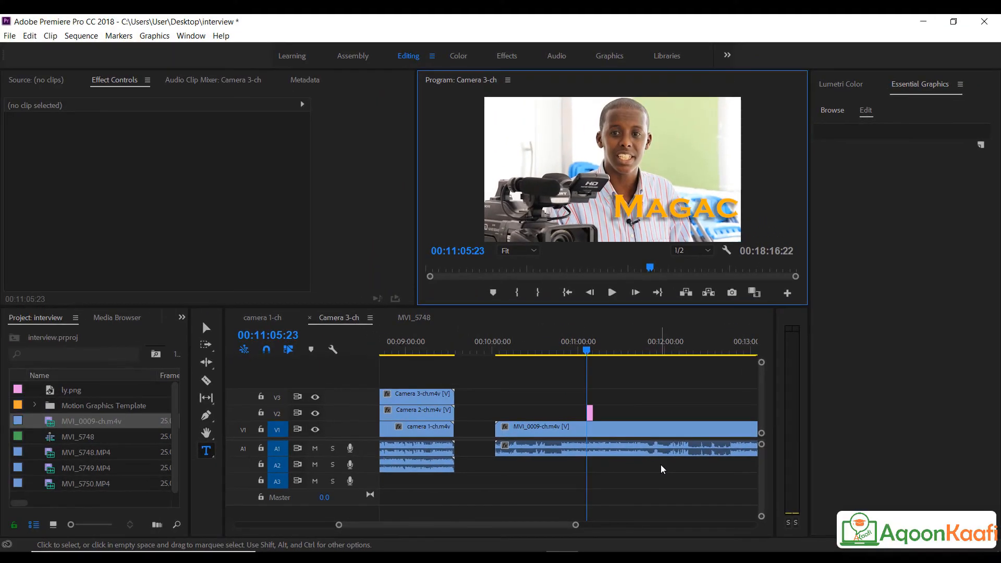
click(590, 415)
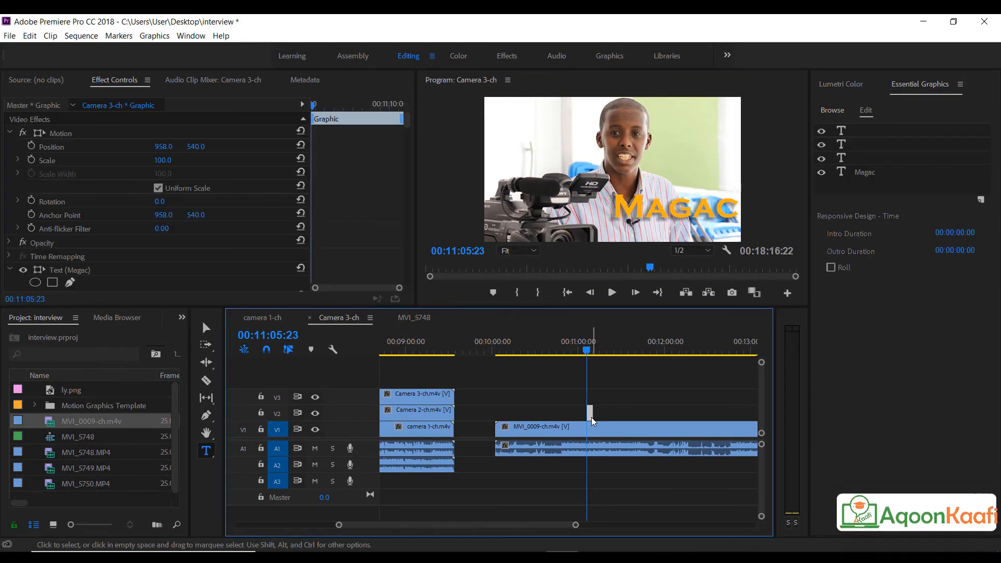